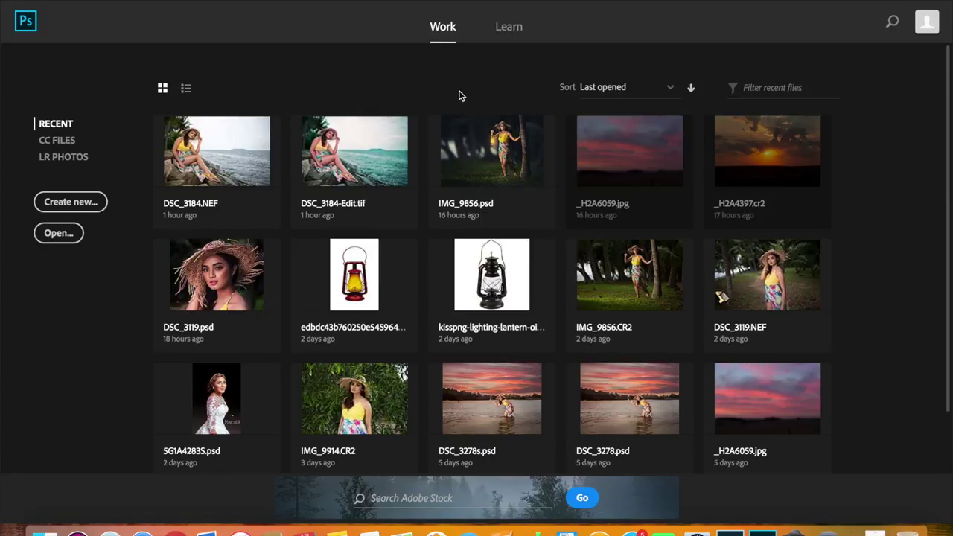
# Open the raw beach portrait DSC_3184.NEF from the Recent list through Camera Raw
pyautogui.click(223, 158)
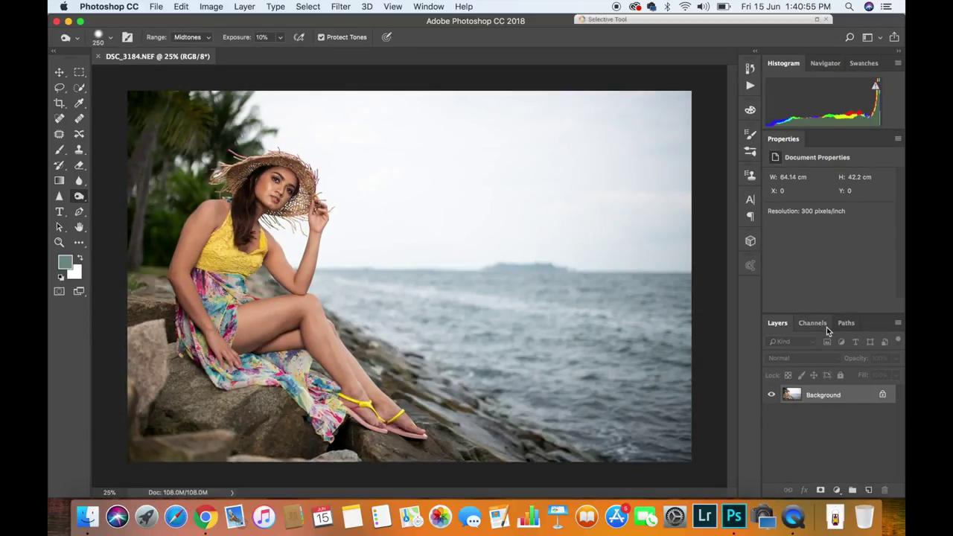
# Duplicate the Background layer and bring up the Channel Mixer adjustment
pyautogui.moveTo(828, 394); pyautogui.dragTo(868, 490)
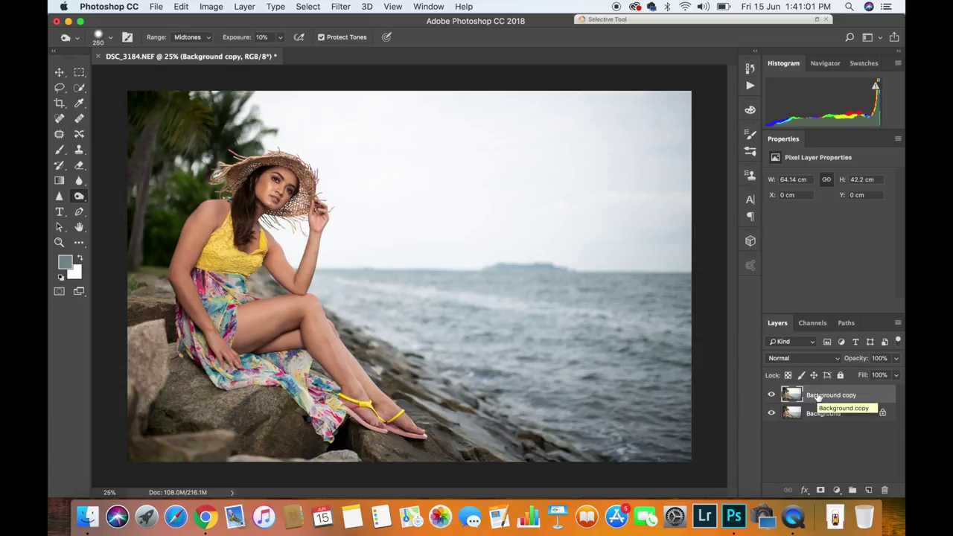
pyautogui.click(205, 7)
pyautogui.moveTo(230, 39)
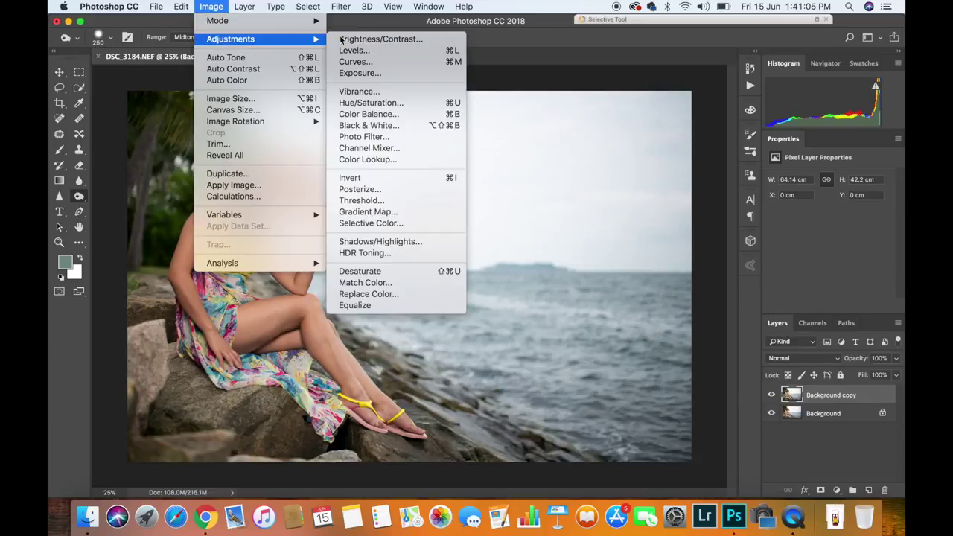
pyautogui.click(402, 151)
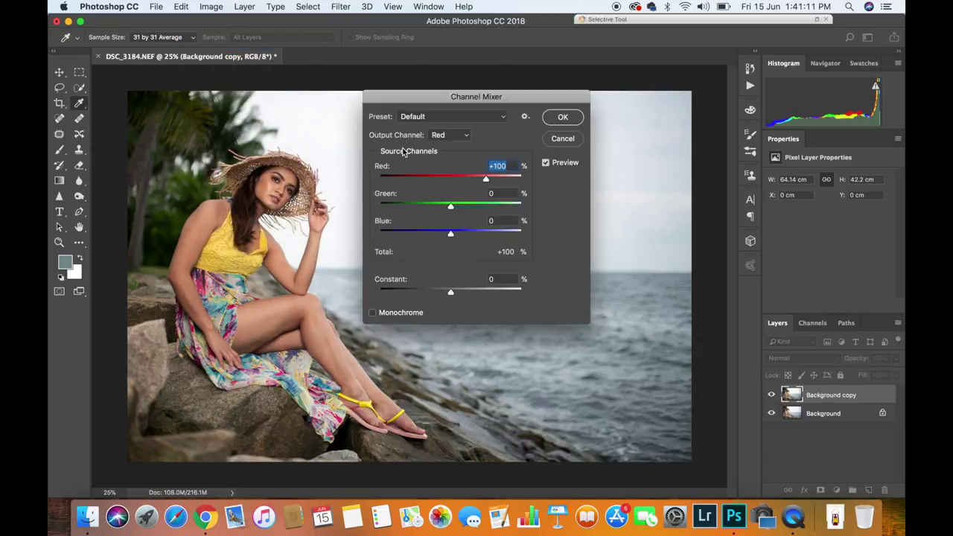
# Apply a Channel Mixer with Blue output set to Blue 0 and Green 100
pyautogui.click(506, 221)
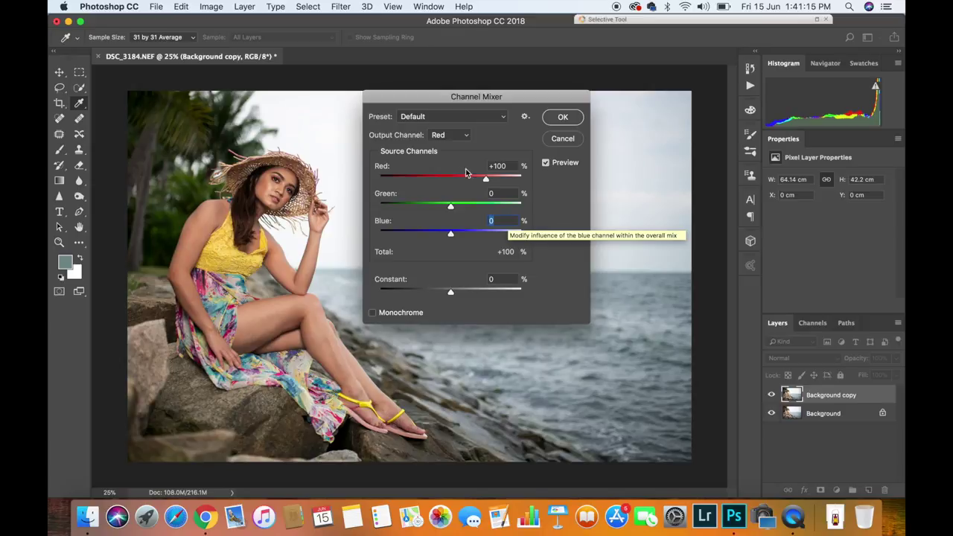
pyautogui.click(450, 135)
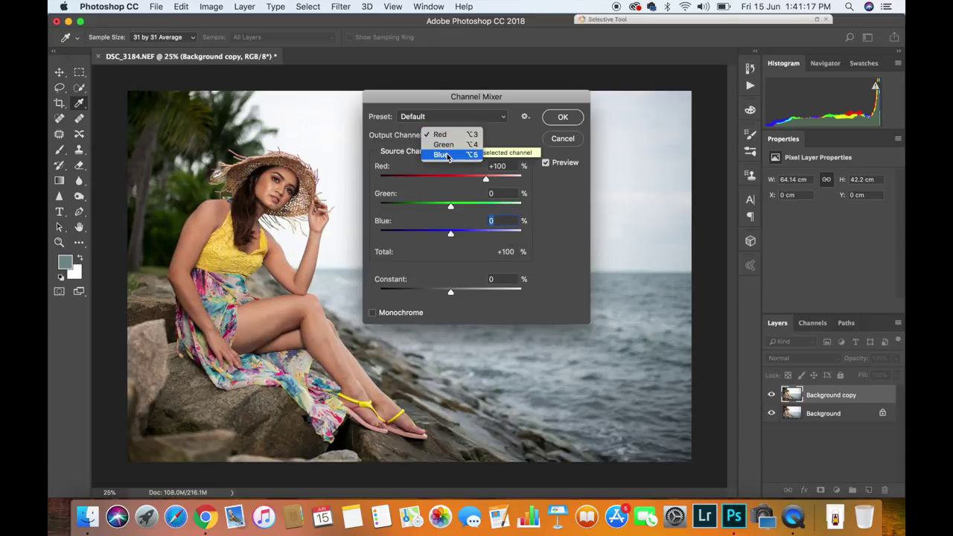
pyautogui.click(448, 155)
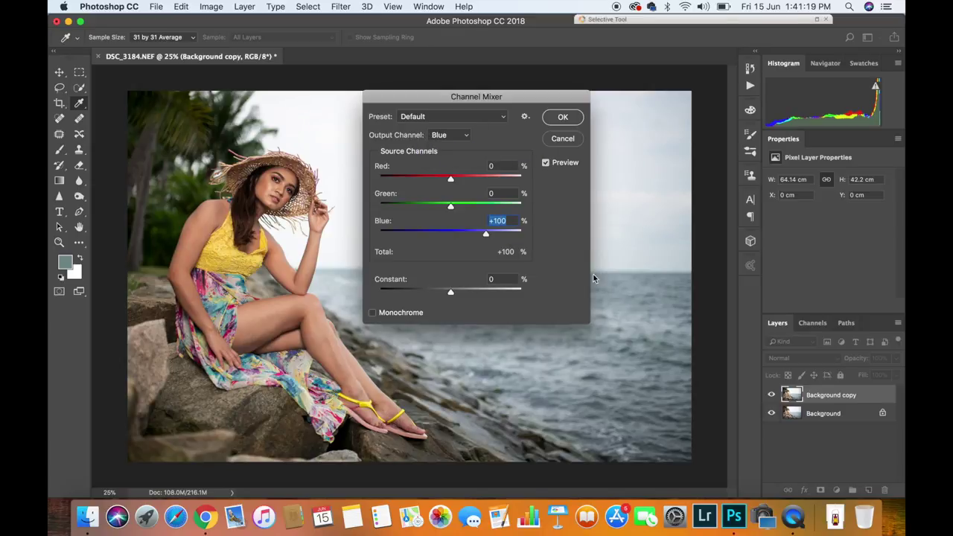
pyautogui.write('0')
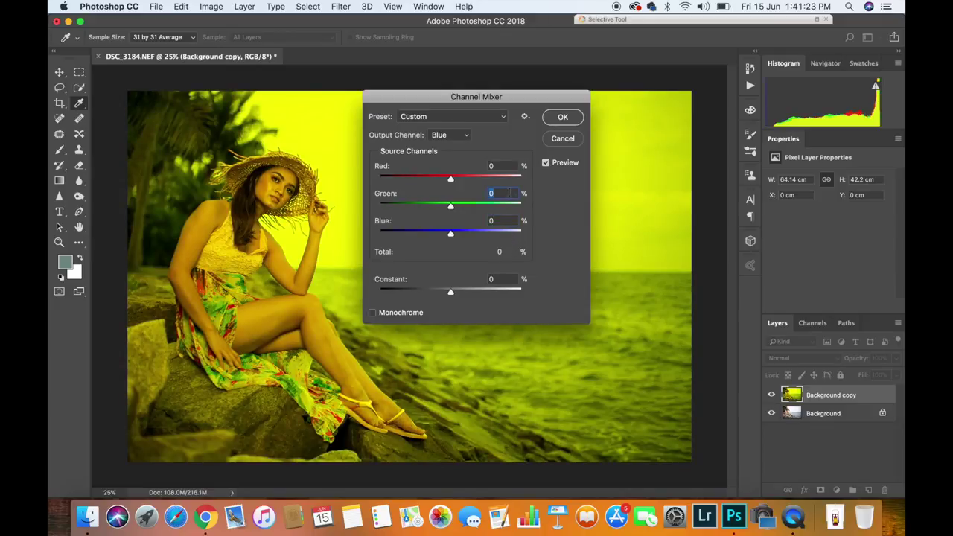
pyautogui.write('1')
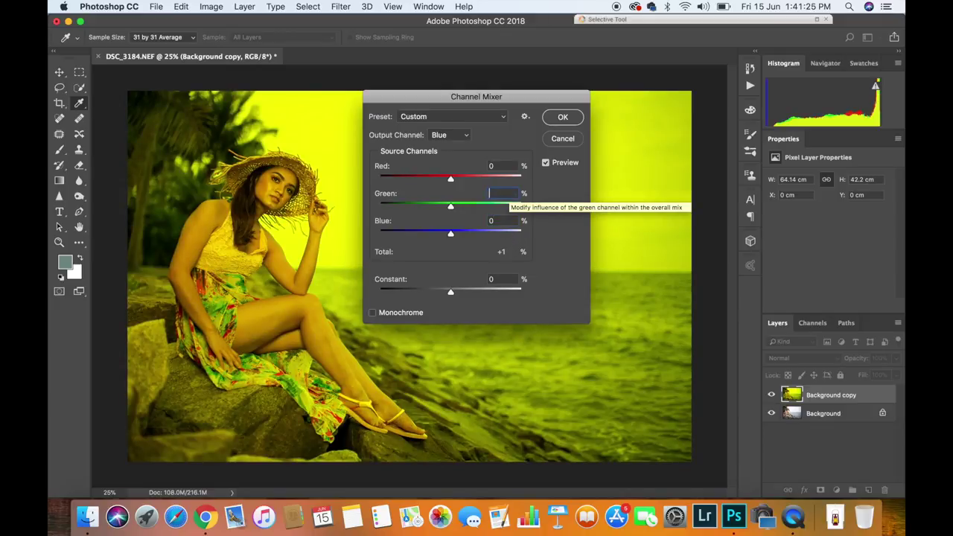
pyautogui.write('80')
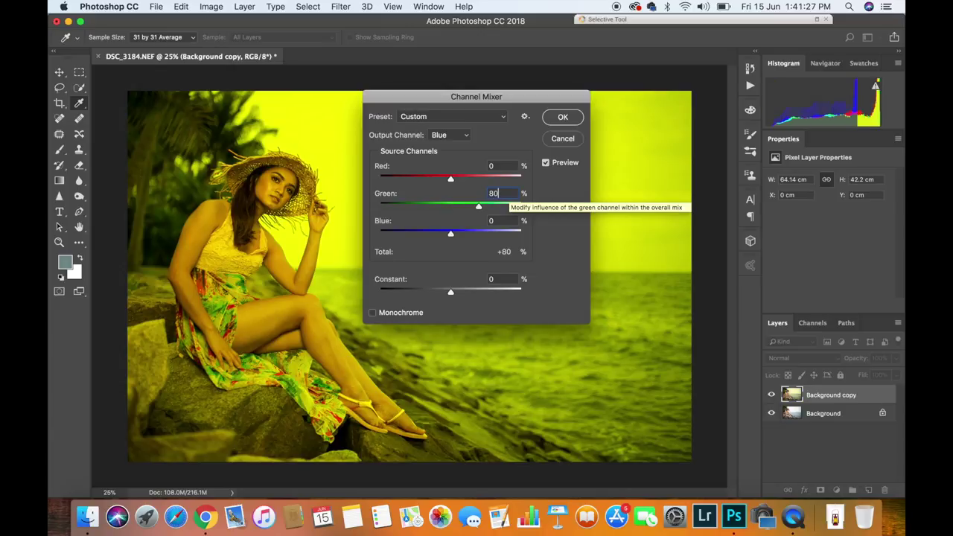
pyautogui.press('BackSpace')
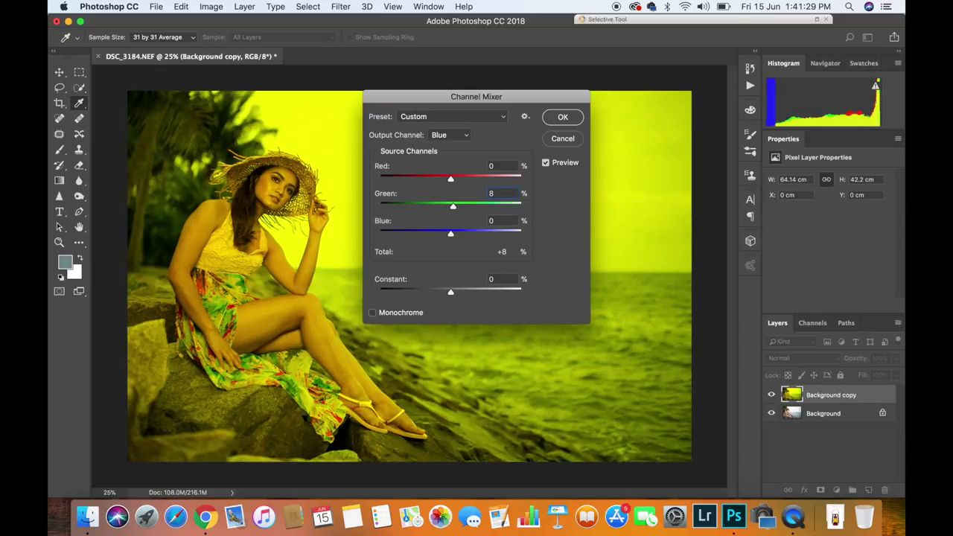
pyautogui.write('40')
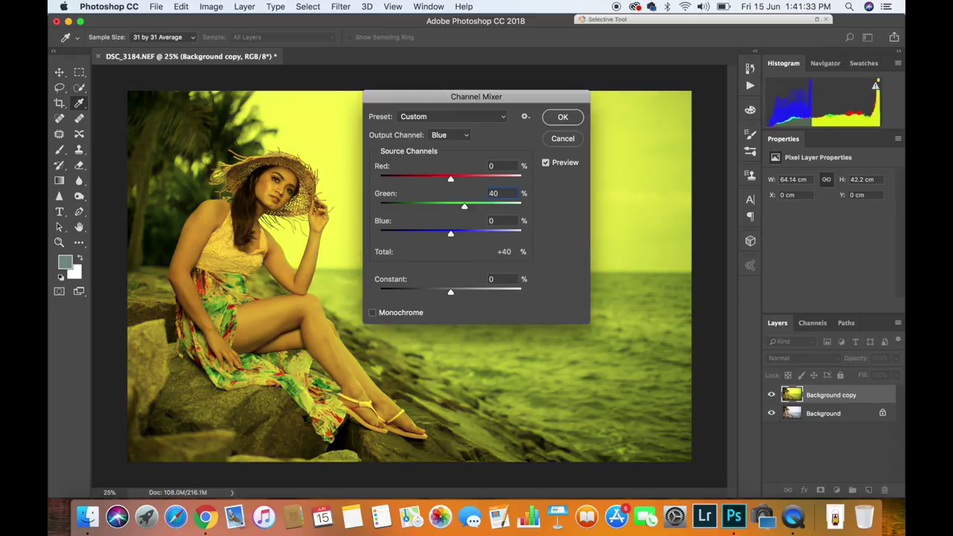
pyautogui.press('BackSpace')
pyautogui.press('BackSpace')
pyautogui.write('100')
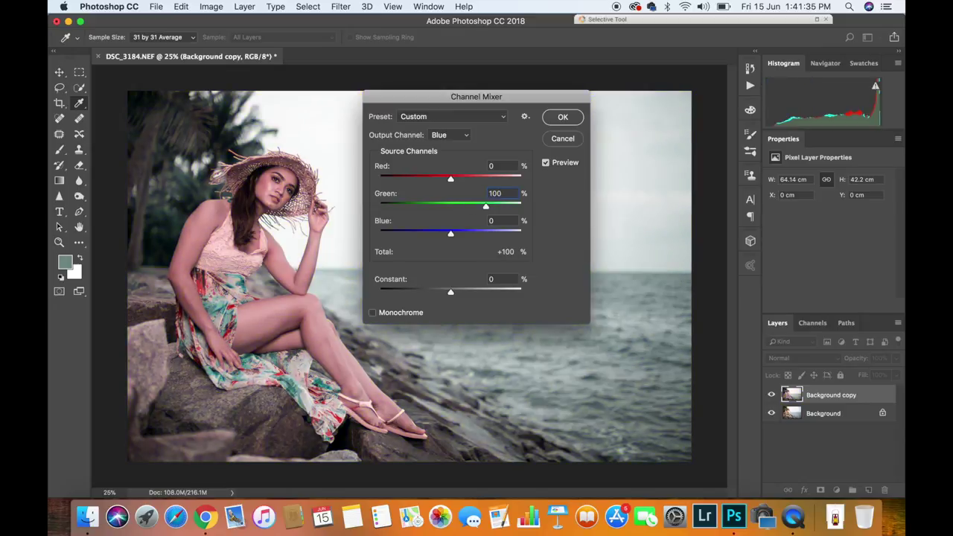
pyautogui.click(563, 117)
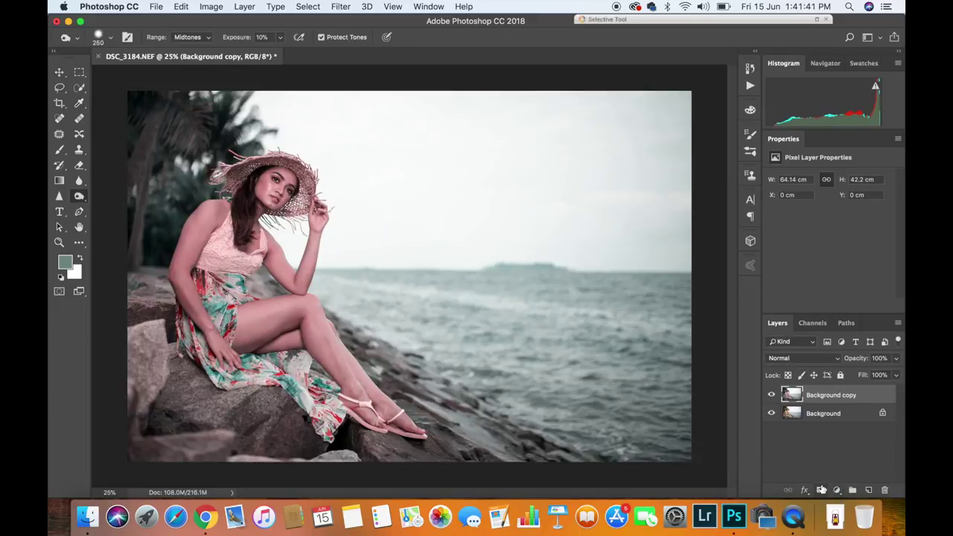
# Add a white layer mask to Background copy and pick the Brush with black paint
pyautogui.click(820, 491)
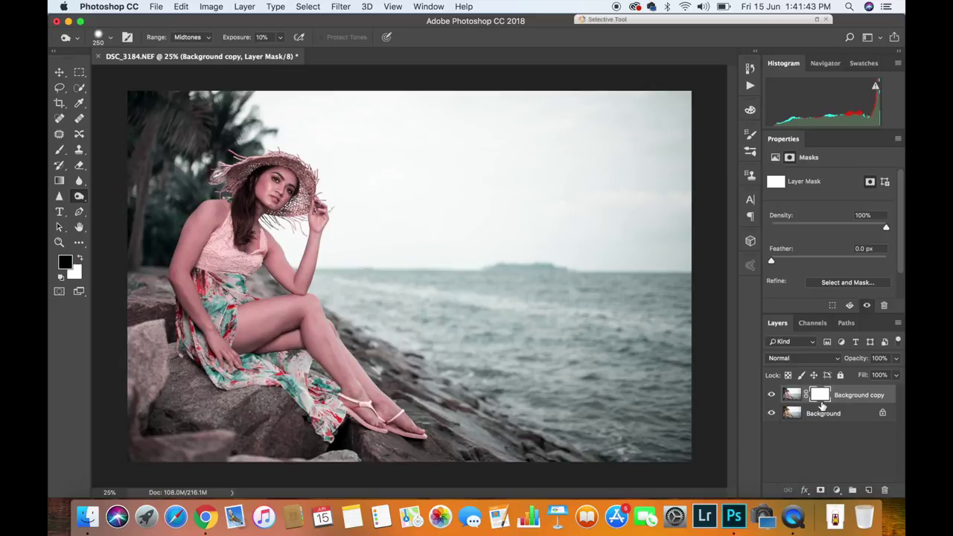
pyautogui.click(61, 150)
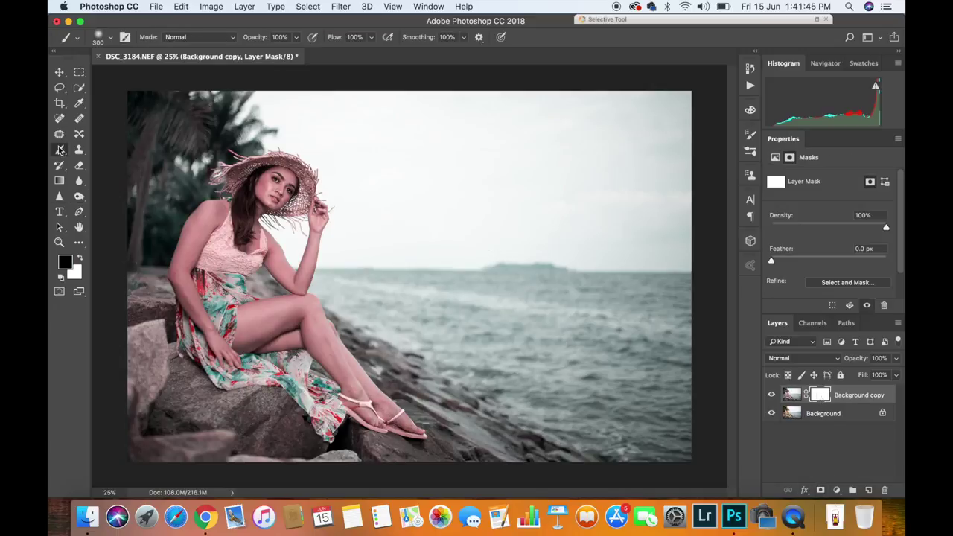
pyautogui.click(81, 259)
pyautogui.click(80, 259)
# Set the brush to 48% opacity, 42% flow and size 100
pyautogui.scroll(2, 228, 240)
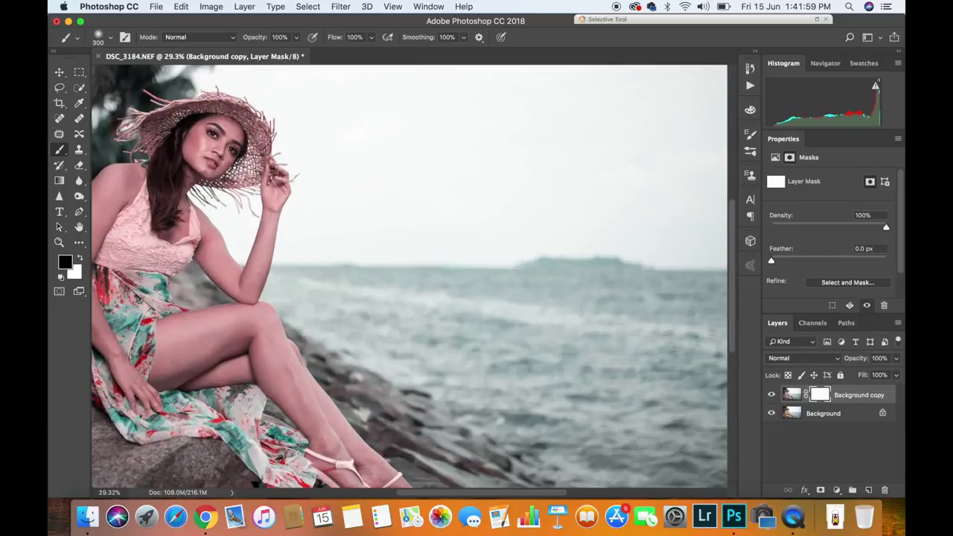
pyautogui.scroll(1, 224, 186)
pyautogui.scroll(1, 223, 186)
pyautogui.scroll(1, 223, 186)
pyautogui.scroll(1, 224, 187)
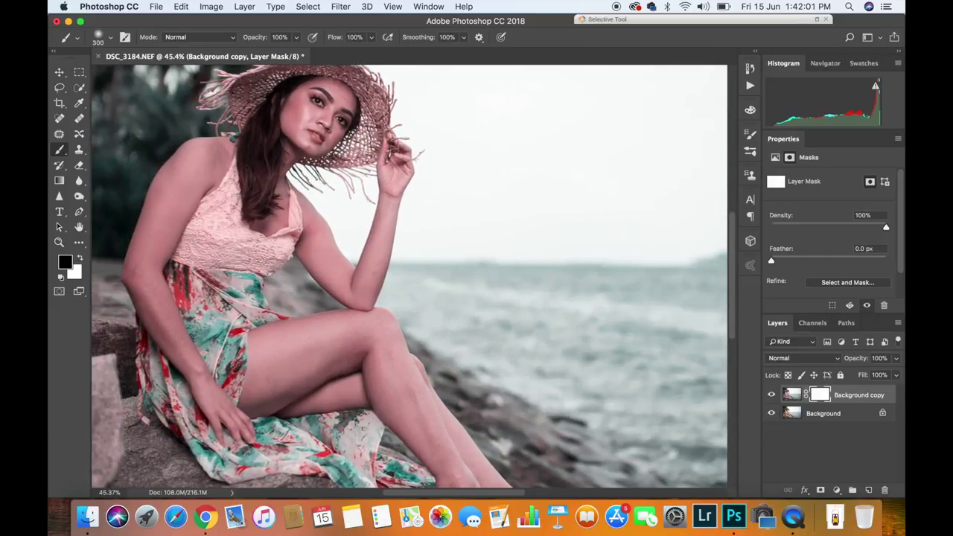
pyautogui.hscroll(-2, 410, 275)
pyautogui.click(296, 37)
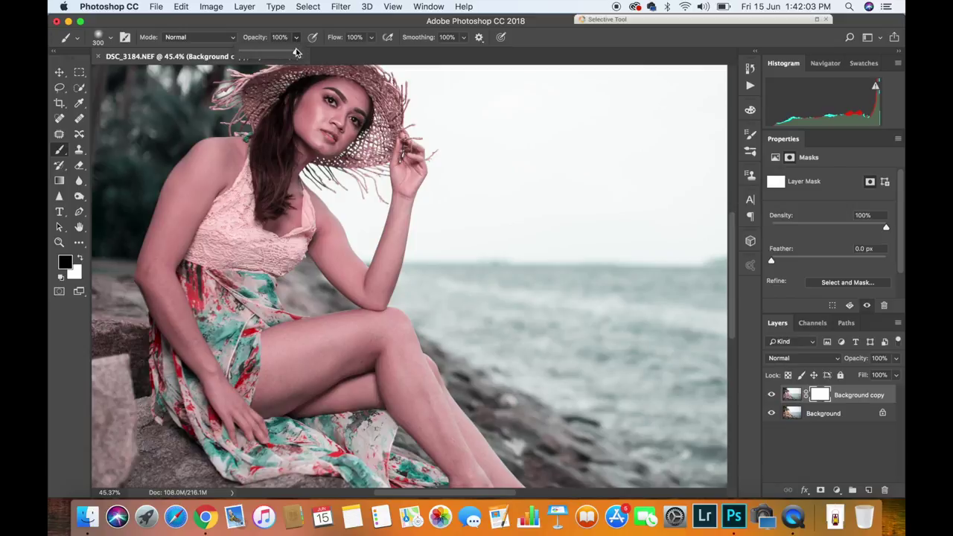
pyautogui.click(371, 38)
pyautogui.moveTo(372, 52); pyautogui.dragTo(267, 52)
pyautogui.click(298, 38)
pyautogui.press('[')
pyautogui.press('[')
pyautogui.press('[')
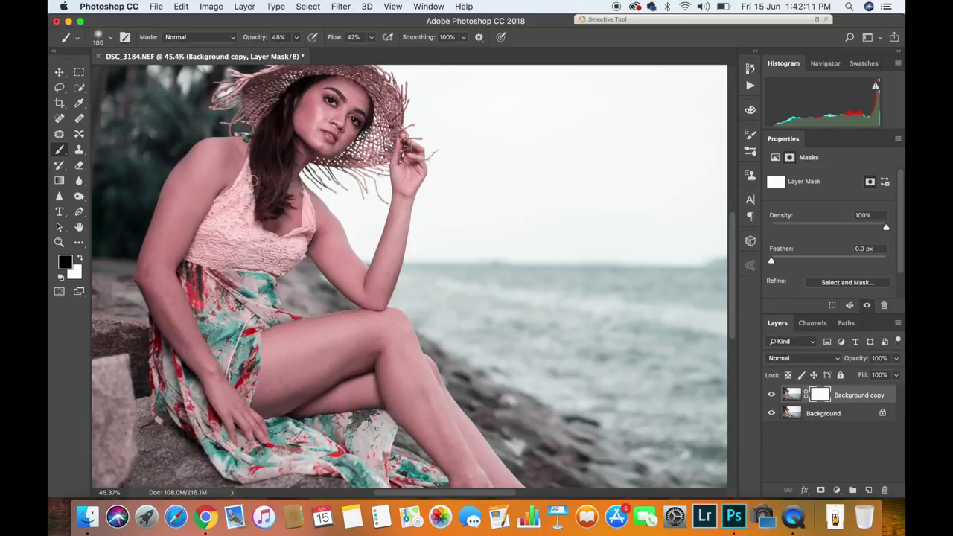
# Paint the mask to restore the original yellow shoulder strap and lace top
pyautogui.moveTo(247, 173)
pyautogui.mouseDown()
pyautogui.moveTo(245, 230)
pyautogui.moveTo(234, 219)
pyautogui.moveTo(219, 249)
pyautogui.moveTo(219, 207)
pyautogui.moveTo(203, 236)
pyautogui.moveTo(201, 253)
pyautogui.moveTo(228, 251)
pyautogui.mouseUp()
pyautogui.press(']')
pyautogui.press(']')
pyautogui.press(']')
pyautogui.press('0')
pyautogui.moveTo(223, 239); pyautogui.dragTo(293, 256)
pyautogui.press('[')
pyautogui.press('[')
pyautogui.press('[')
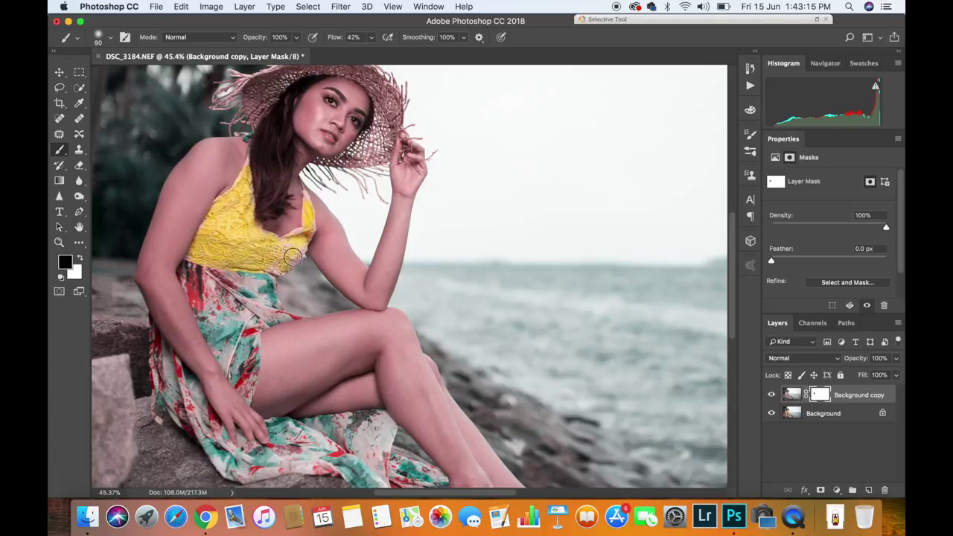
# Refine the lace top's edges on the mask with a 10–15 px brush
pyautogui.scroll(3, 292, 256)
pyautogui.scroll(3, 292, 257)
pyautogui.press('[')
pyautogui.press('[')
pyautogui.press('[')
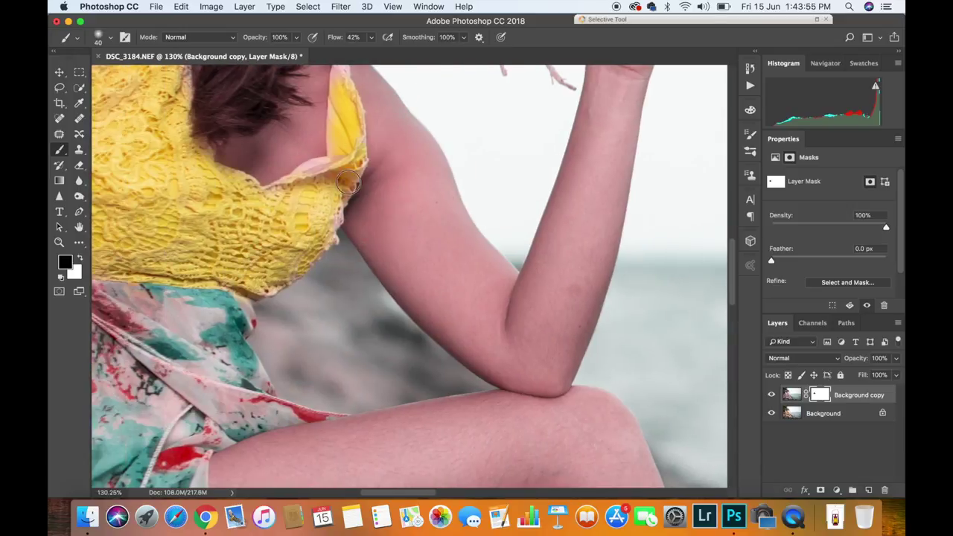
pyautogui.press('[')
pyautogui.press('[')
pyautogui.press('[')
pyautogui.scroll(2, 329, 229)
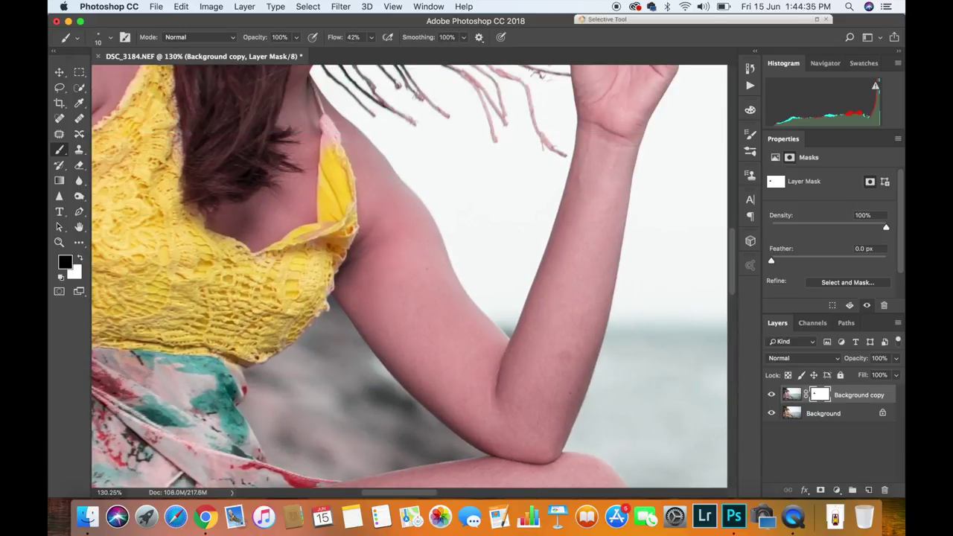
pyautogui.scroll(3, 283, 289)
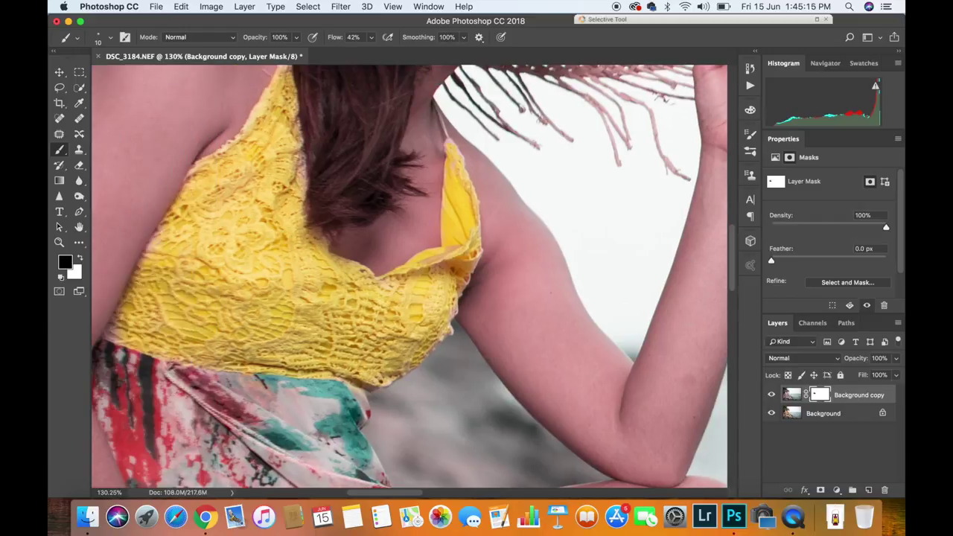
pyautogui.scroll(3, 283, 288)
pyautogui.press(']')
pyautogui.scroll(1, 269, 223)
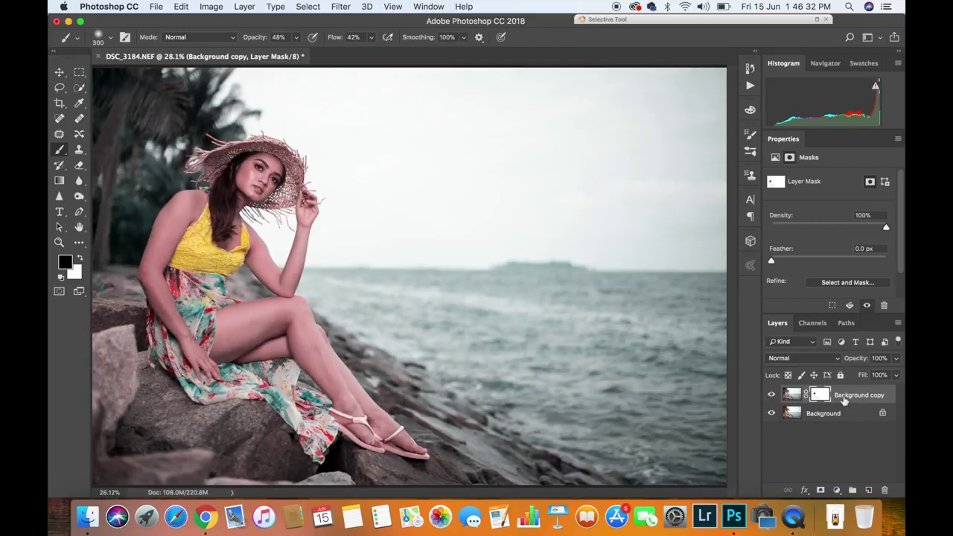
pyautogui.press('super+2')
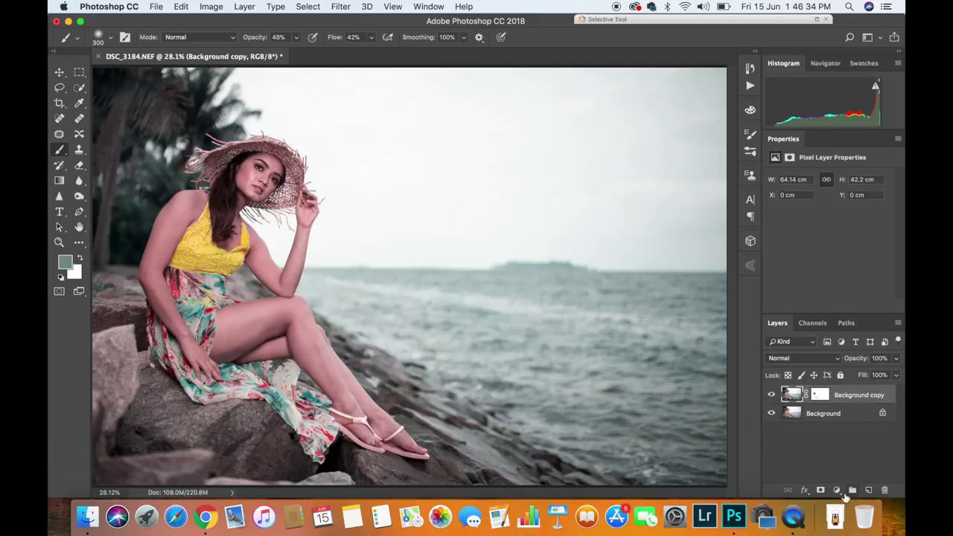
# Add a Hue/Saturation layer and raise the horizon cyans' saturation with the on-image tool
pyautogui.click(836, 490)
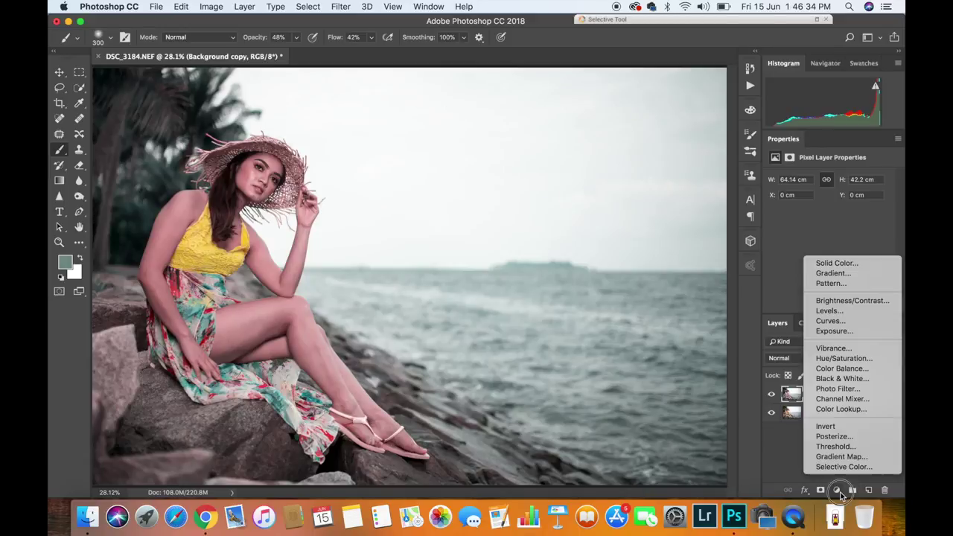
pyautogui.click(839, 359)
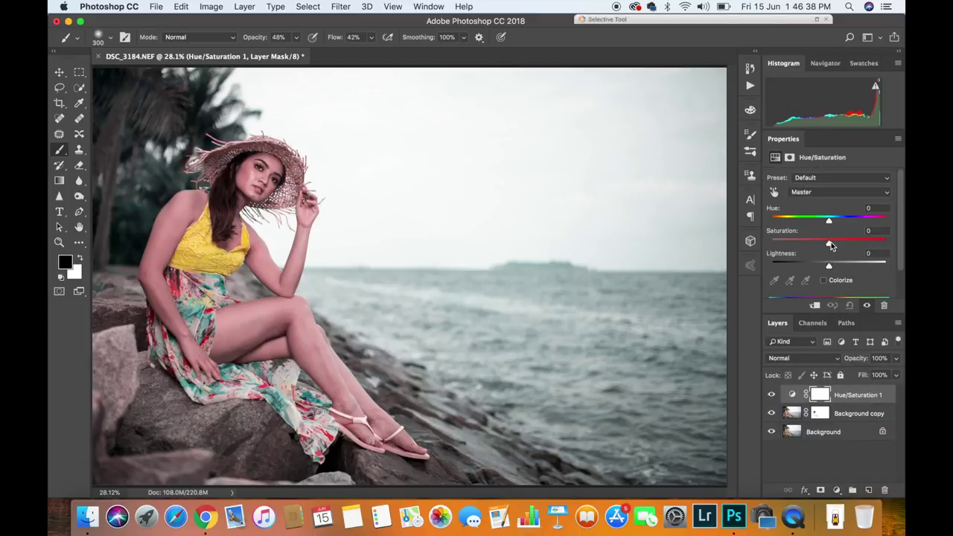
pyautogui.click(775, 193)
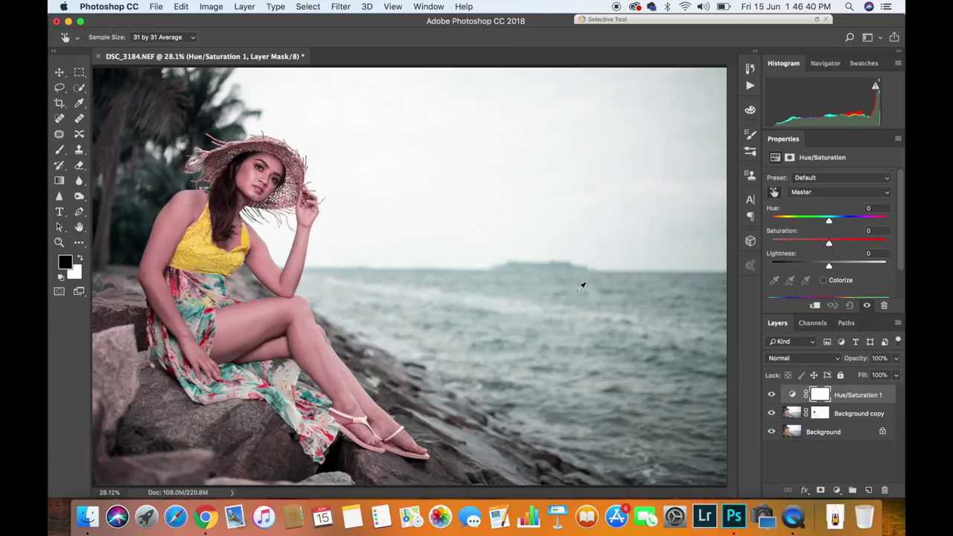
pyautogui.click(540, 258)
pyautogui.moveTo(540, 258); pyautogui.dragTo(554, 259)
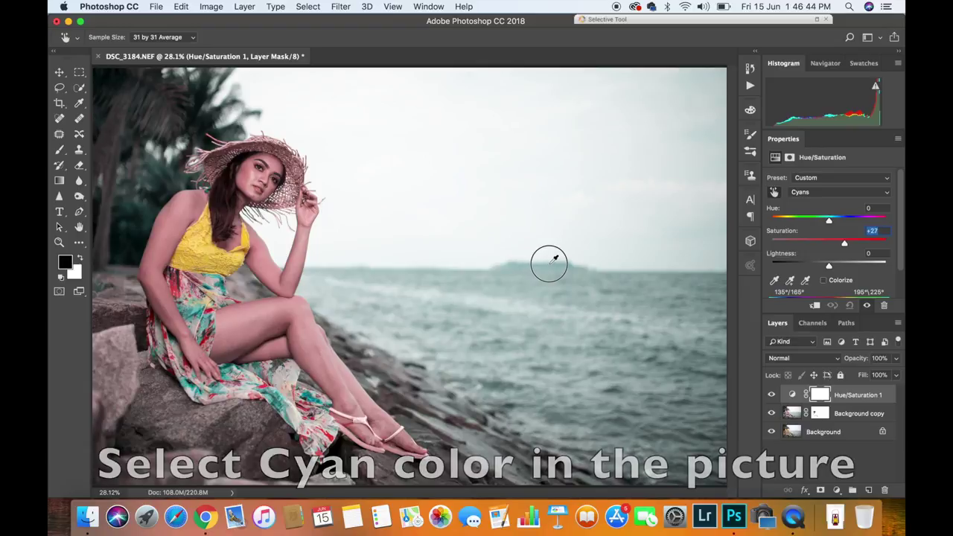
pyautogui.moveTo(554, 258); pyautogui.dragTo(563, 258)
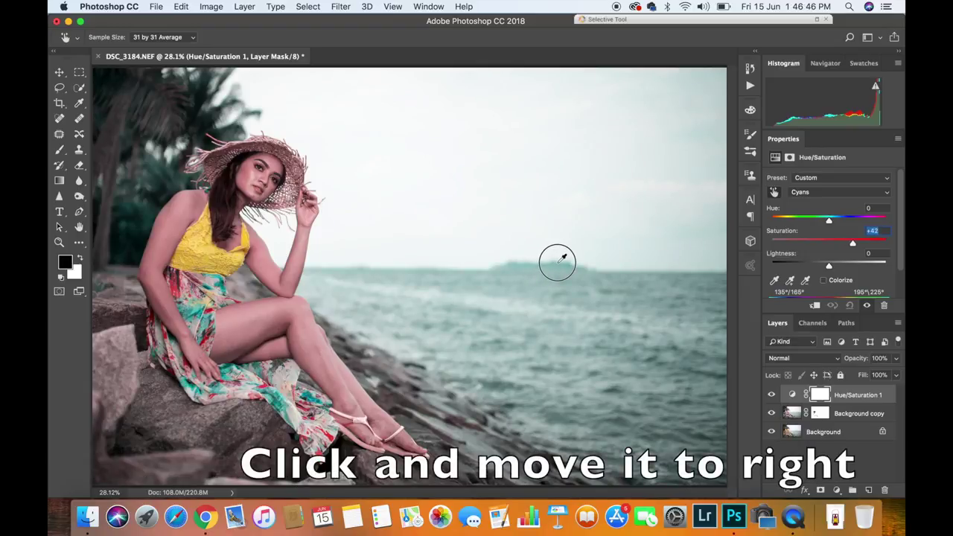
pyautogui.moveTo(563, 258); pyautogui.dragTo(568, 257)
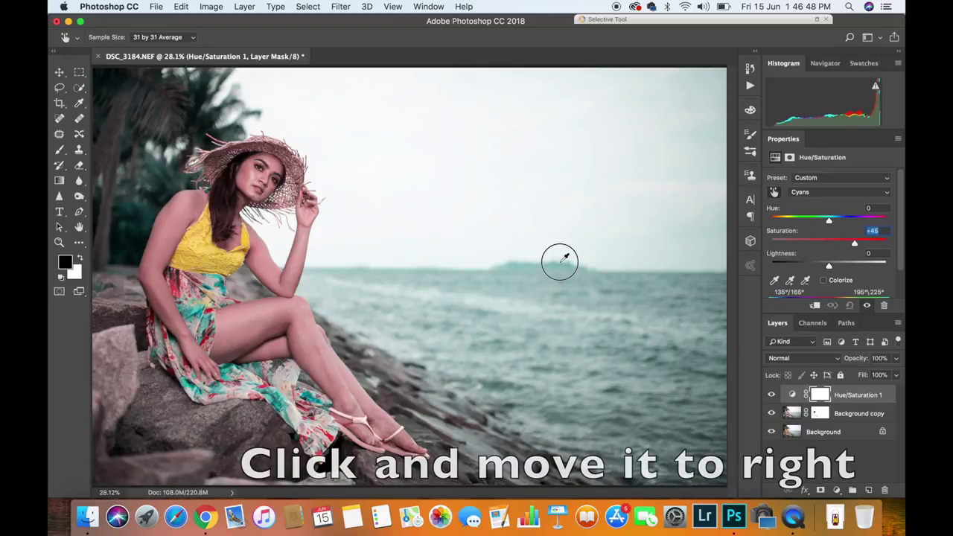
pyautogui.moveTo(567, 257); pyautogui.dragTo(557, 259)
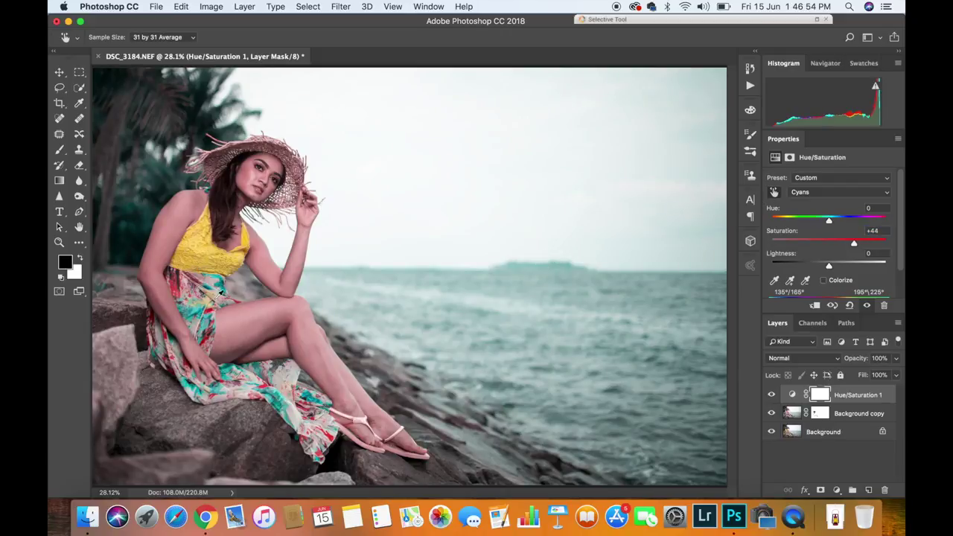
# Boost saturation of the dress reds and cyan dress areas on the image
pyautogui.moveTo(179, 286); pyautogui.dragTo(193, 289)
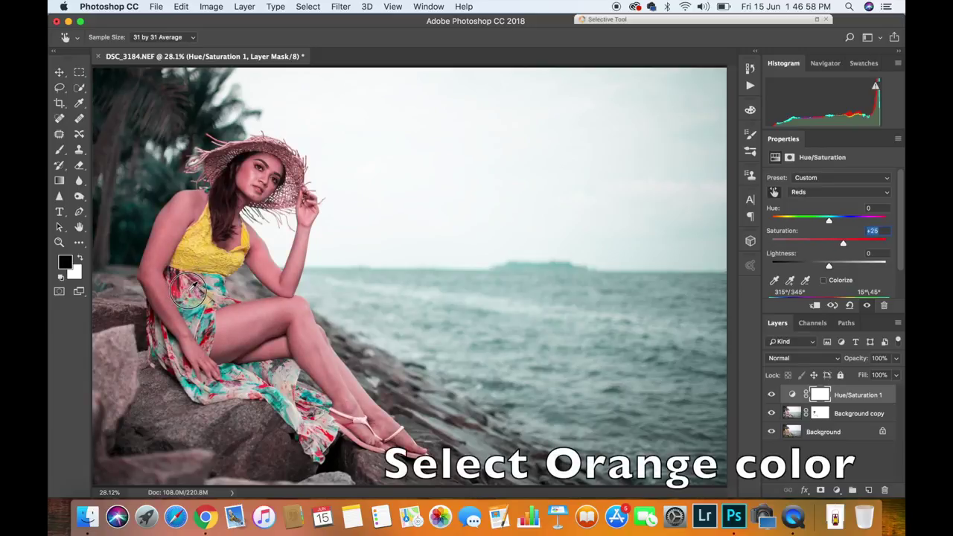
pyautogui.moveTo(194, 289); pyautogui.dragTo(199, 290)
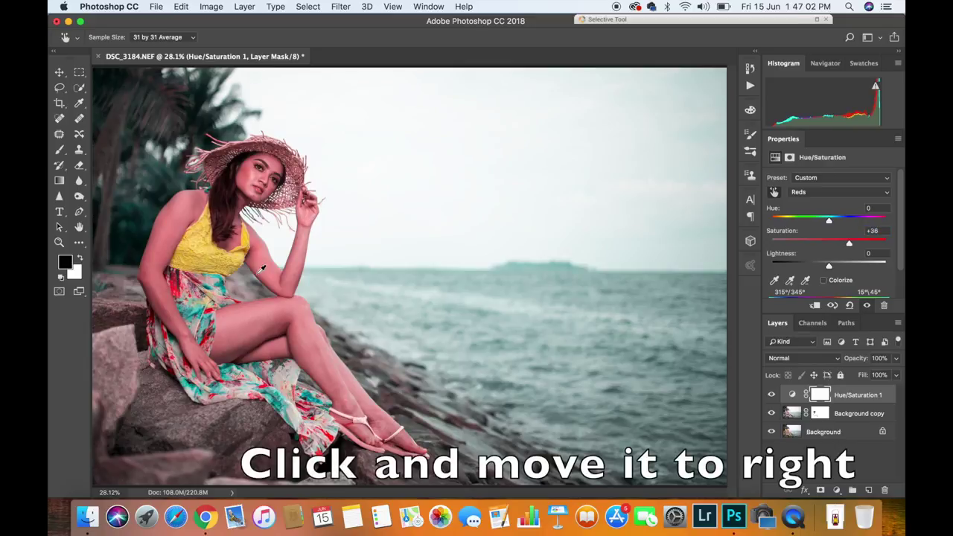
pyautogui.moveTo(201, 302); pyautogui.dragTo(210, 305)
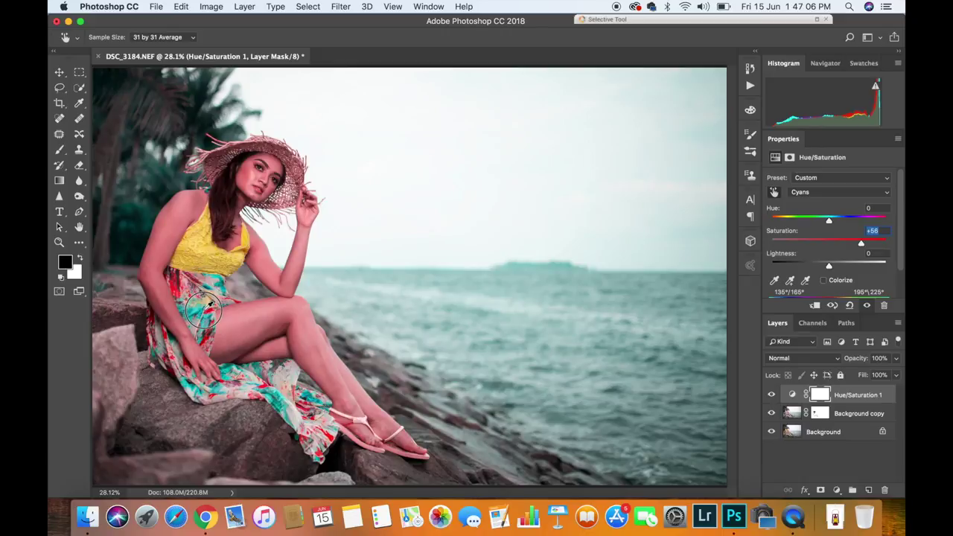
pyautogui.moveTo(210, 303); pyautogui.dragTo(211, 302)
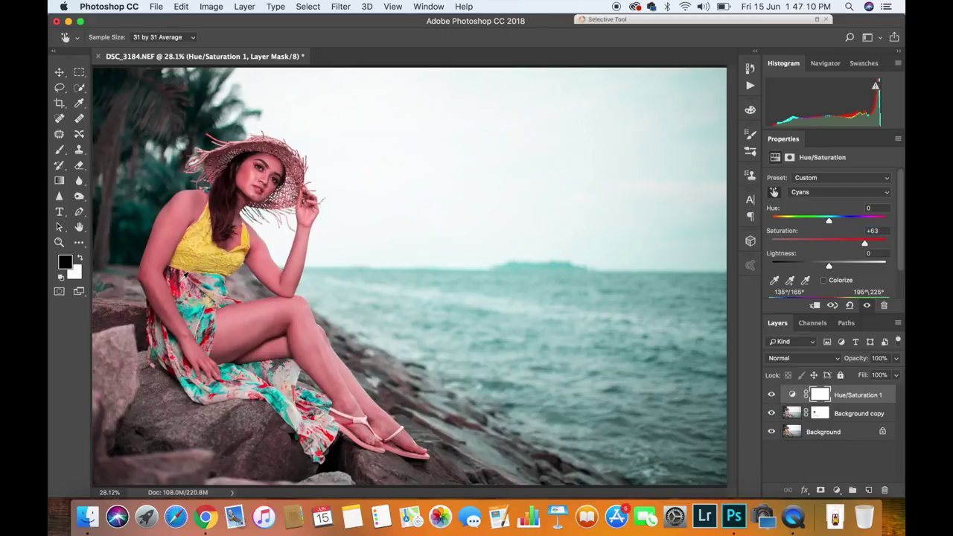
pyautogui.click(179, 277)
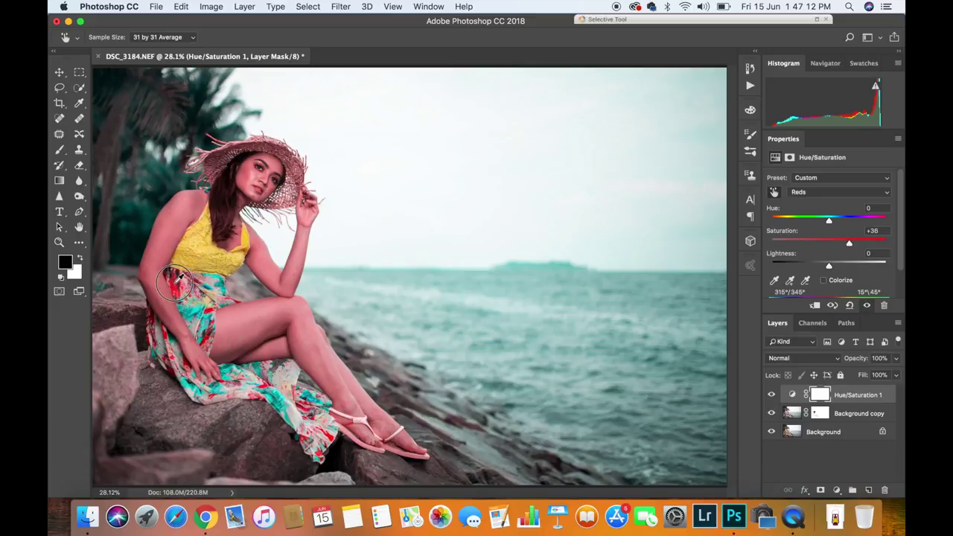
pyautogui.moveTo(180, 277); pyautogui.dragTo(181, 277)
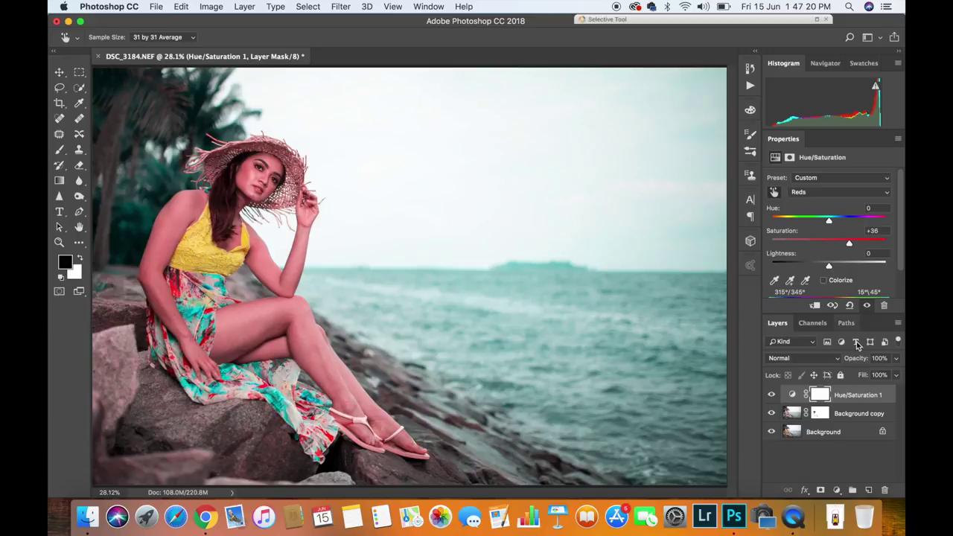
pyautogui.click(898, 359)
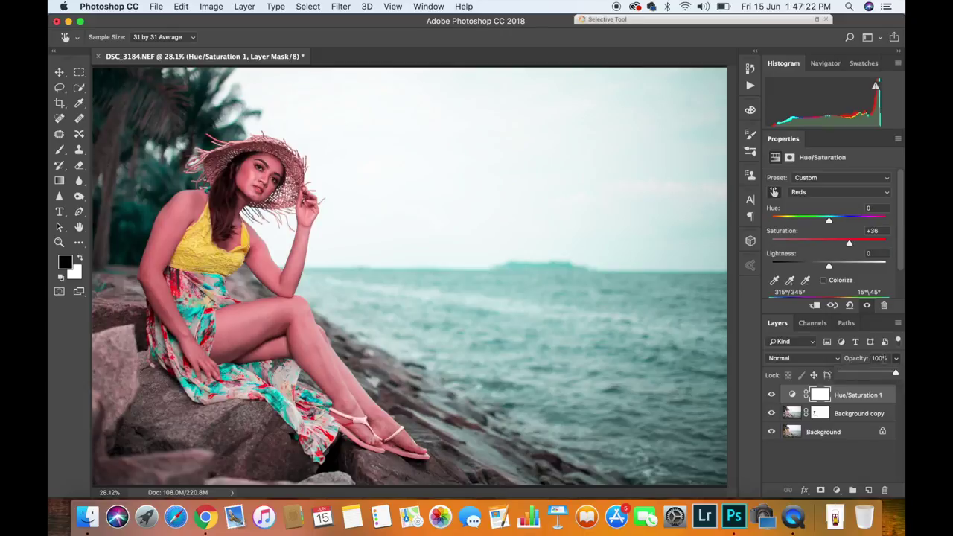
# Raise the Reds lightness to about +18 to warm the skin tones
pyautogui.moveTo(829, 268); pyautogui.dragTo(838, 268)
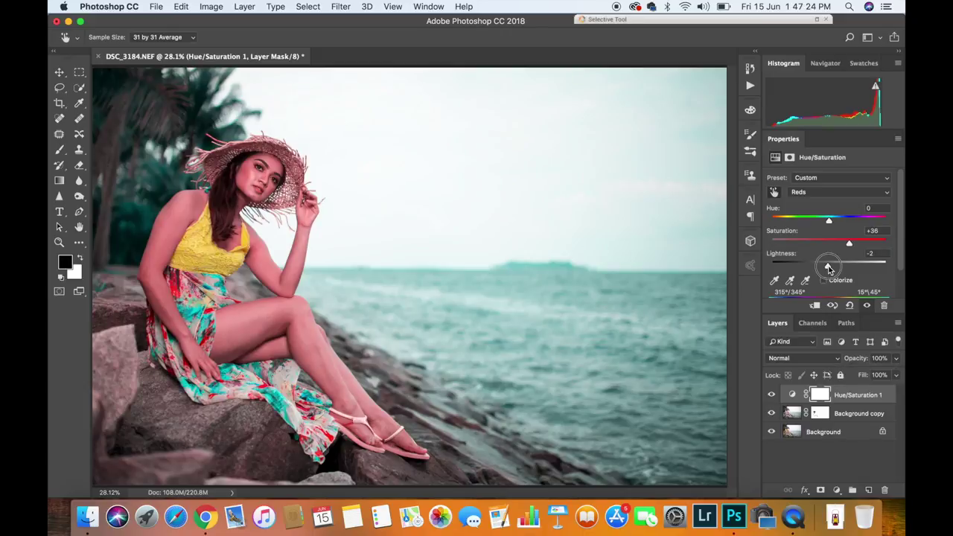
pyautogui.moveTo(839, 268); pyautogui.dragTo(842, 269)
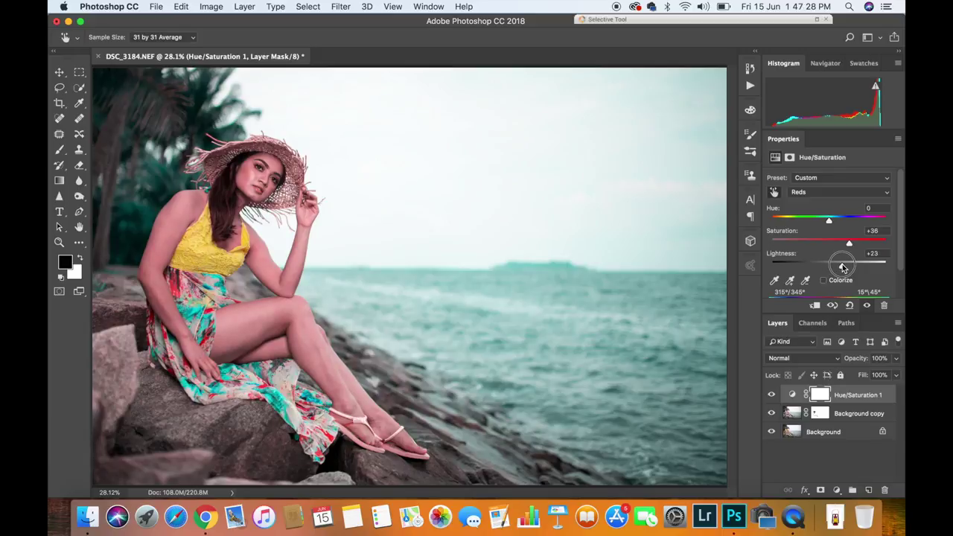
pyautogui.moveTo(843, 268); pyautogui.dragTo(839, 268)
pyautogui.click(844, 396)
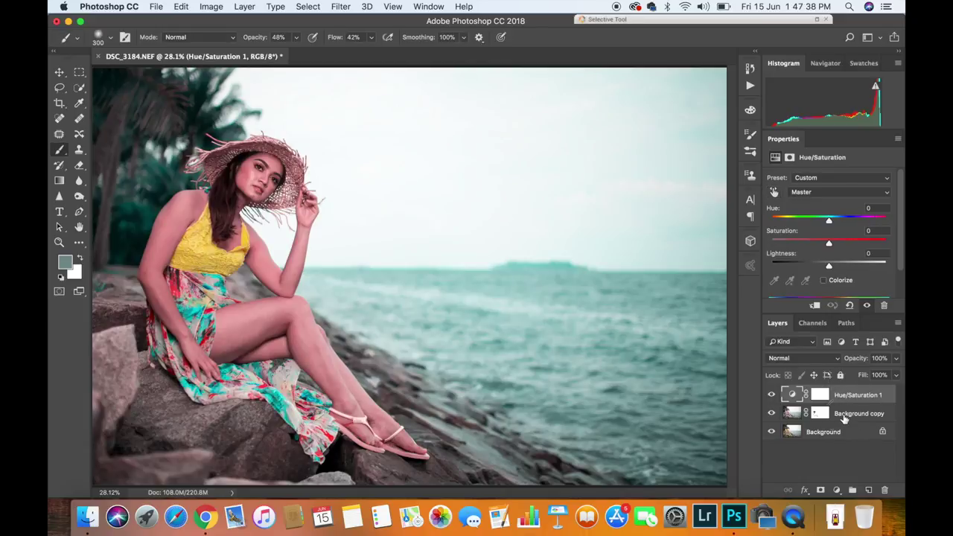
pyautogui.click(843, 415)
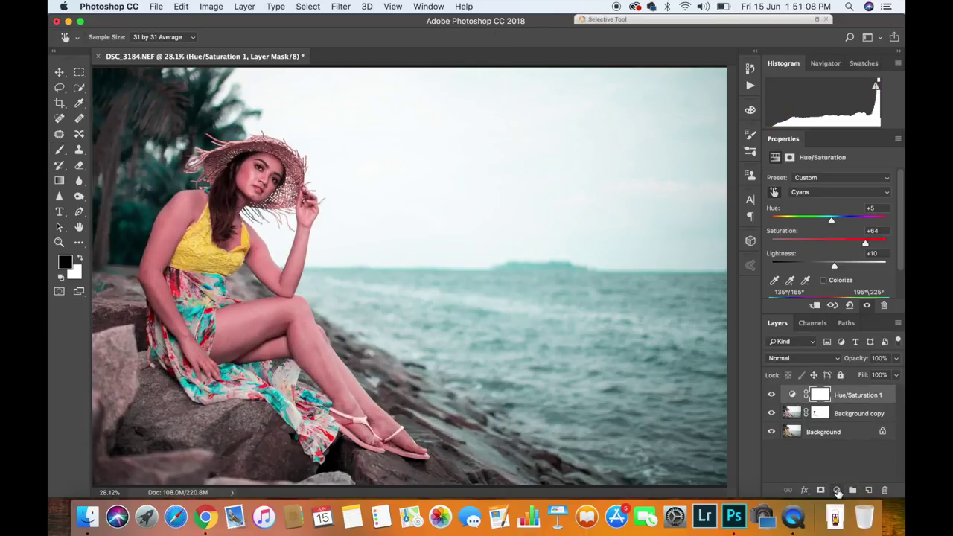
# Add a second Hue/Saturation layer shifting Cyans hue +8 and saturation +54
pyautogui.click(838, 493)
pyautogui.click(838, 362)
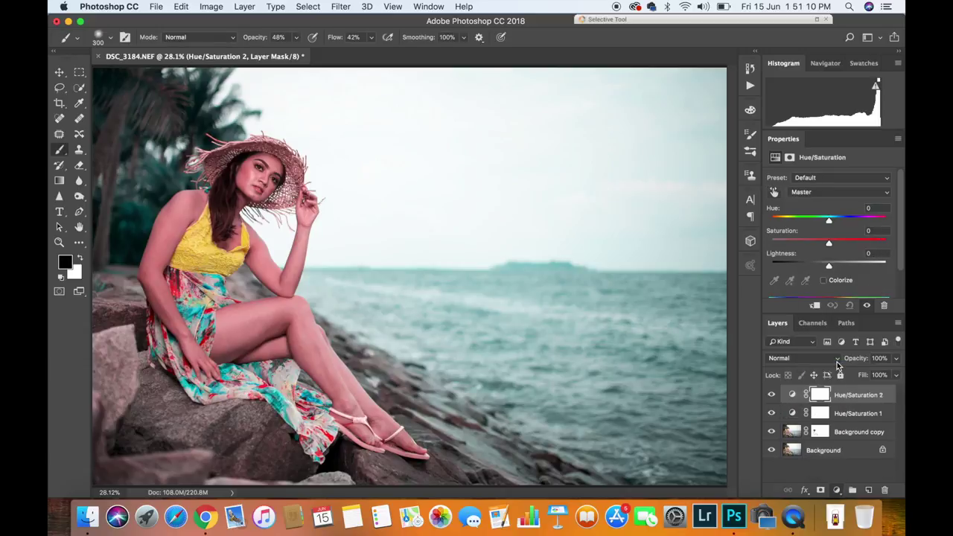
pyautogui.click(824, 193)
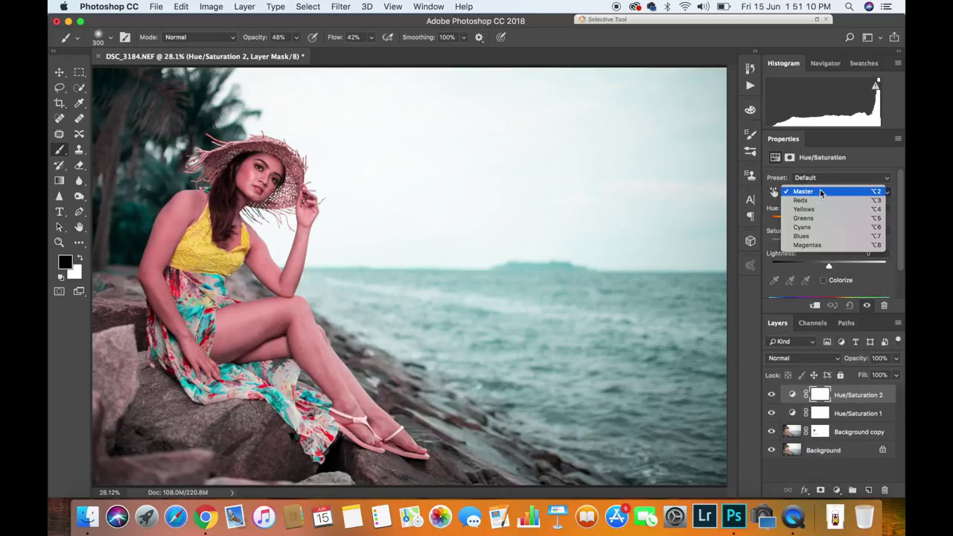
pyautogui.click(808, 228)
pyautogui.moveTo(830, 220); pyautogui.dragTo(831, 222)
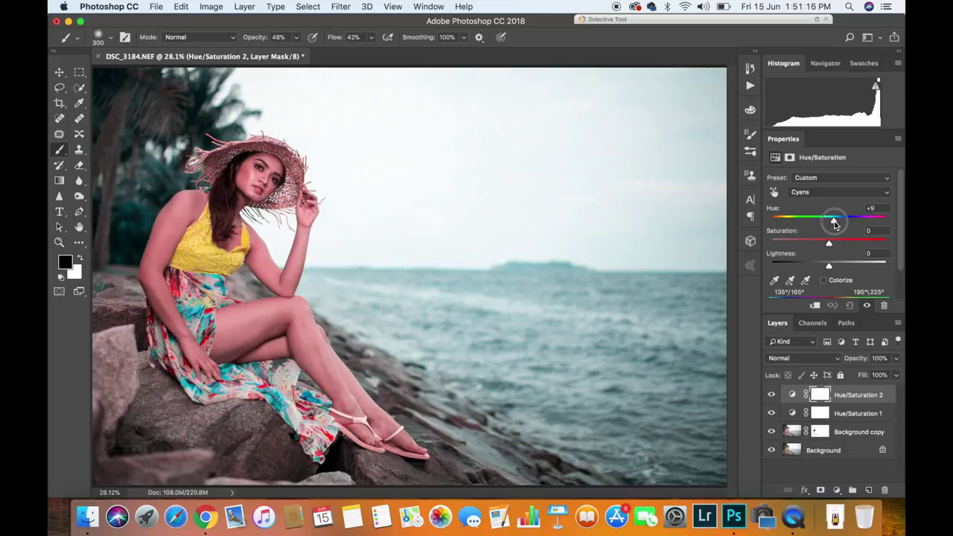
pyautogui.moveTo(835, 222); pyautogui.dragTo(836, 222)
pyautogui.moveTo(829, 246); pyautogui.dragTo(857, 244)
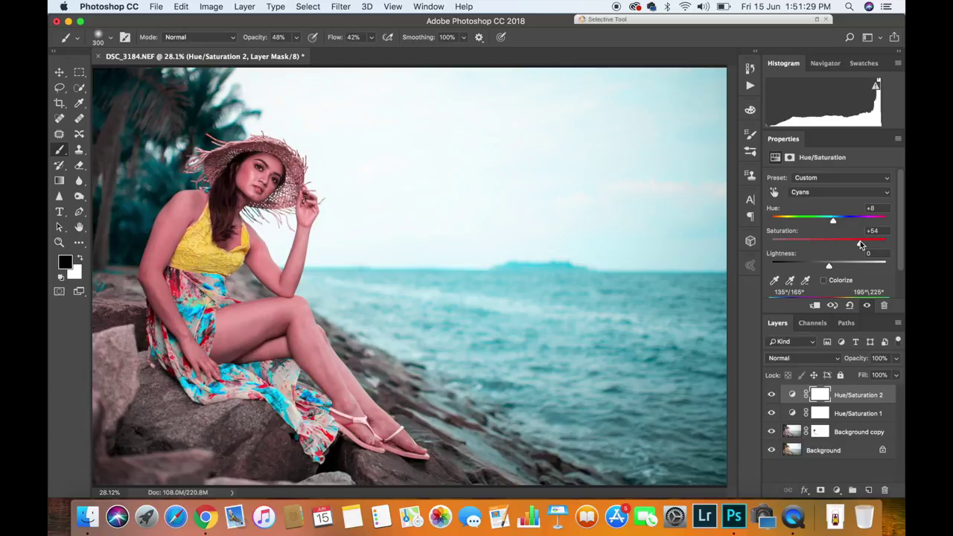
pyautogui.click(822, 395)
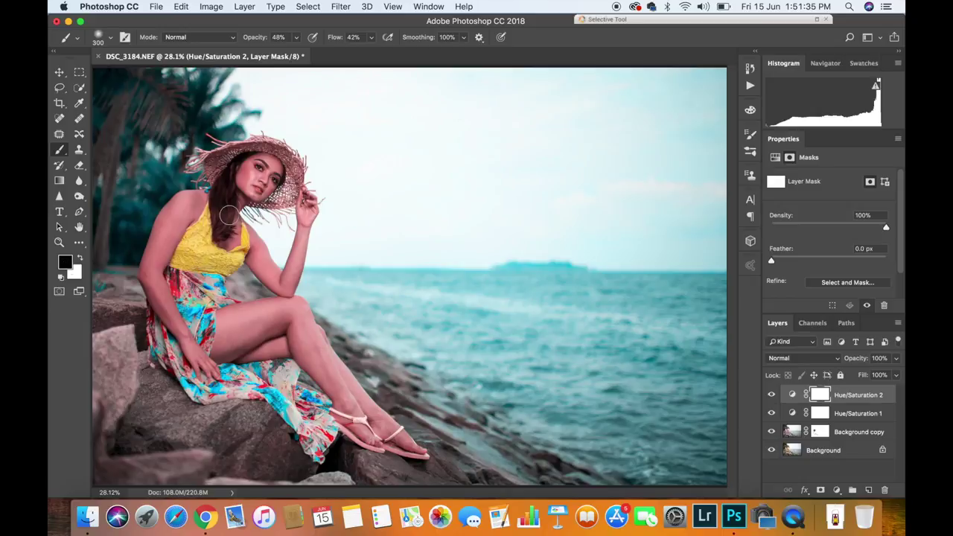
# Paint black on the Hue/Saturation 2 mask over the dress at full opacity and flow
pyautogui.moveTo(207, 283)
pyautogui.mouseDown()
pyautogui.moveTo(218, 289)
pyautogui.moveTo(197, 324)
pyautogui.moveTo(192, 299)
pyautogui.moveTo(201, 339)
pyautogui.mouseUp()
pyautogui.click(295, 38)
pyautogui.moveTo(297, 54)
pyautogui.mouseDown()
pyautogui.moveTo(367, 66)
pyautogui.moveTo(406, 54)
pyautogui.mouseUp()
pyautogui.click(371, 38)
pyautogui.moveTo(223, 291)
pyautogui.mouseDown()
pyautogui.moveTo(175, 378)
pyautogui.moveTo(223, 388)
pyautogui.moveTo(255, 378)
pyautogui.moveTo(315, 447)
pyautogui.moveTo(316, 395)
pyautogui.moveTo(298, 391)
pyautogui.moveTo(315, 406)
pyautogui.moveTo(253, 370)
pyautogui.moveTo(200, 382)
pyautogui.moveTo(207, 372)
pyautogui.moveTo(190, 295)
pyautogui.moveTo(219, 287)
pyautogui.moveTo(228, 298)
pyautogui.moveTo(195, 331)
pyautogui.moveTo(209, 337)
pyautogui.moveTo(190, 363)
pyautogui.moveTo(203, 395)
pyautogui.moveTo(190, 380)
pyautogui.moveTo(261, 389)
pyautogui.moveTo(328, 447)
pyautogui.moveTo(268, 388)
pyautogui.moveTo(279, 384)
pyautogui.moveTo(333, 422)
pyautogui.moveTo(265, 374)
pyautogui.moveTo(223, 368)
pyautogui.moveTo(201, 328)
pyautogui.moveTo(201, 294)
pyautogui.moveTo(186, 286)
pyautogui.moveTo(243, 357)
pyautogui.mouseUp()
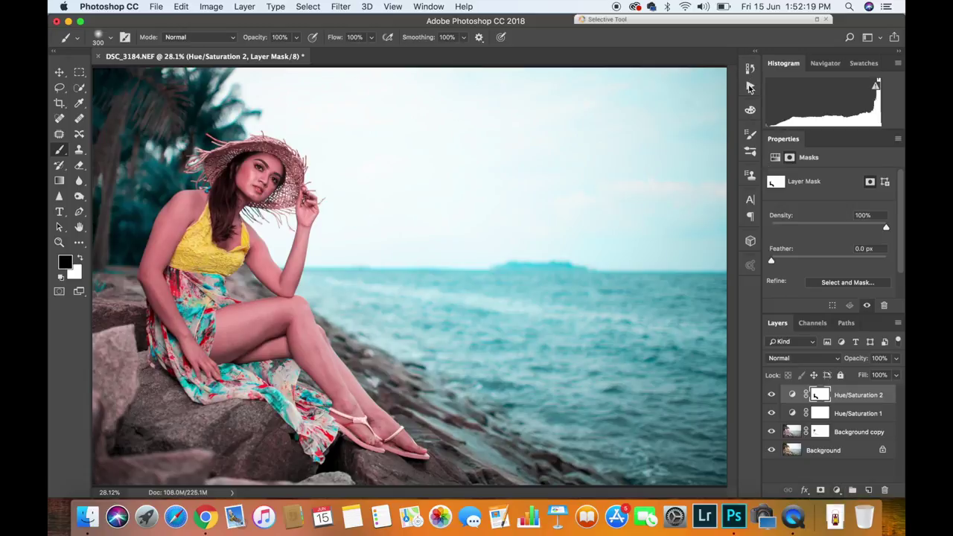
pyautogui.click(750, 87)
# Run the Dodge&Burn Layer action, then pick the Dodge tool with a larger brush
pyautogui.moveTo(734, 102); pyautogui.dragTo(734, 162)
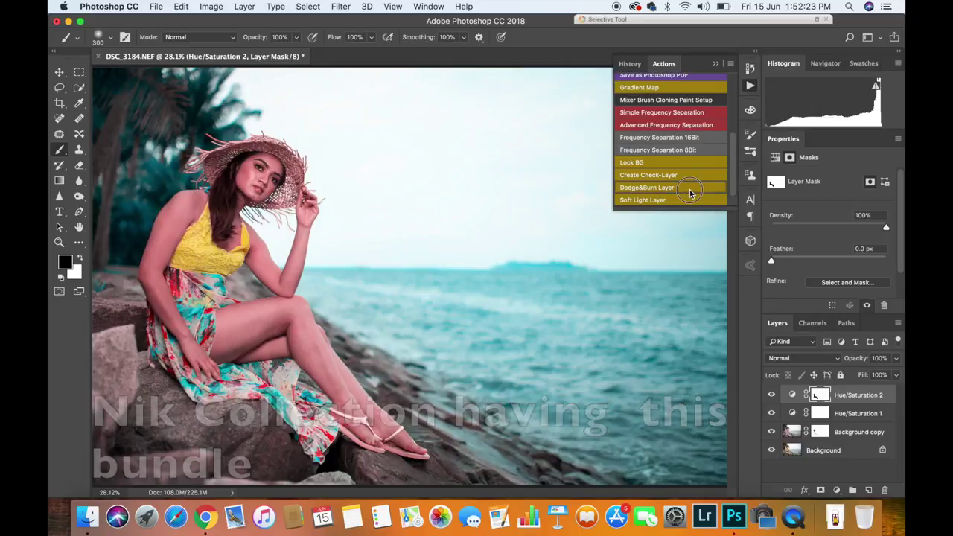
pyautogui.click(690, 187)
pyautogui.click(716, 64)
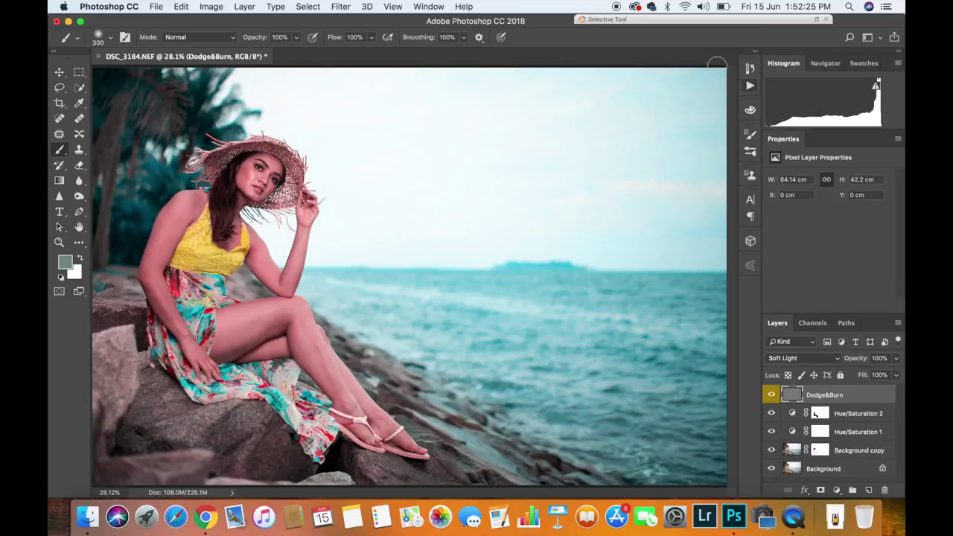
pyautogui.click(79, 197)
pyautogui.press(']')
pyautogui.press(']')
pyautogui.press(']')
pyautogui.press(']')
pyautogui.press(']')
pyautogui.press(']')
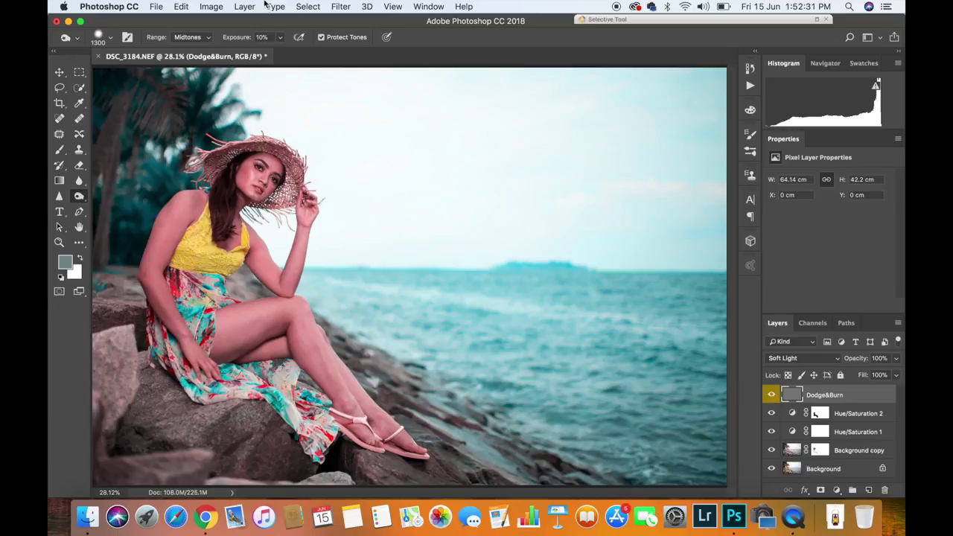
# Set a low Dodge exposure and lighten the lower-left rocks and the flowing dress
pyautogui.click(280, 38)
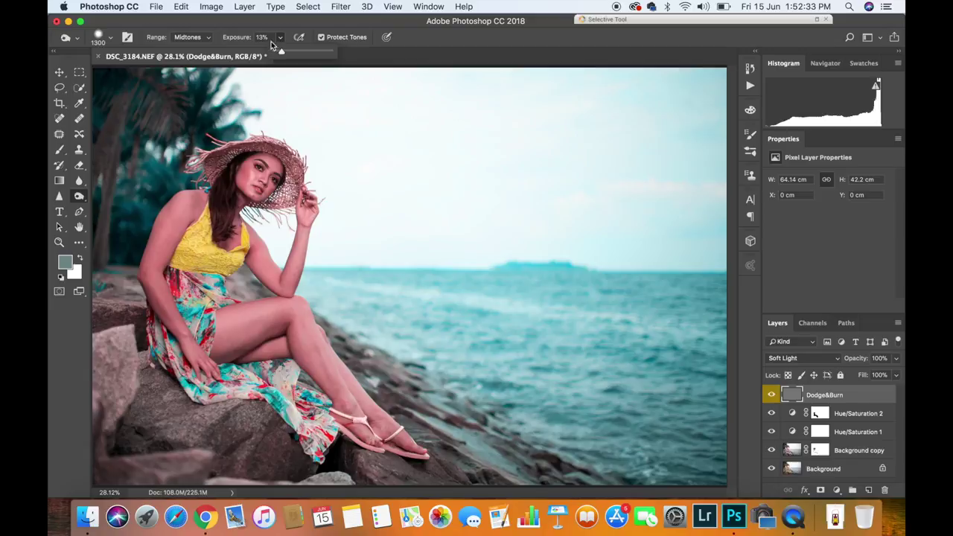
pyautogui.press('Return')
pyautogui.write('25')
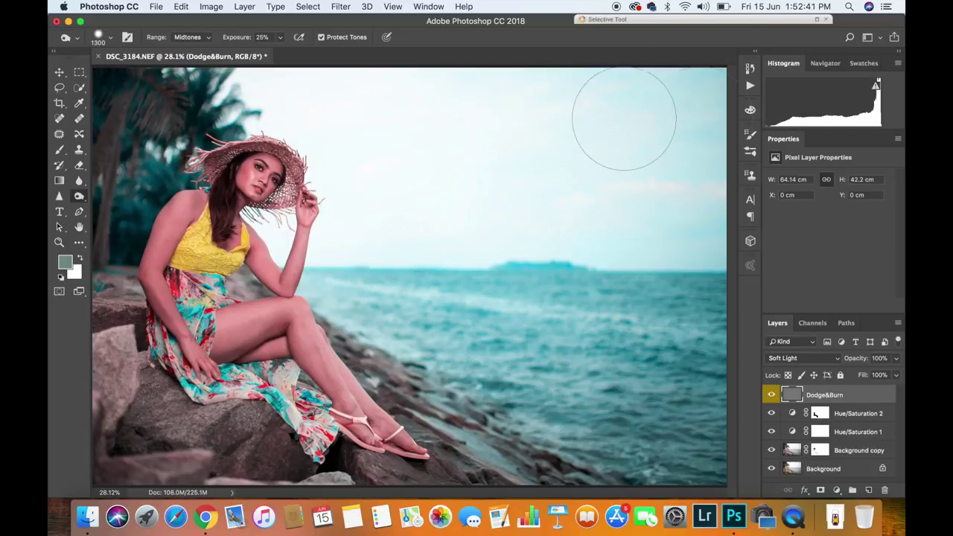
pyautogui.moveTo(148, 440); pyautogui.dragTo(477, 439)
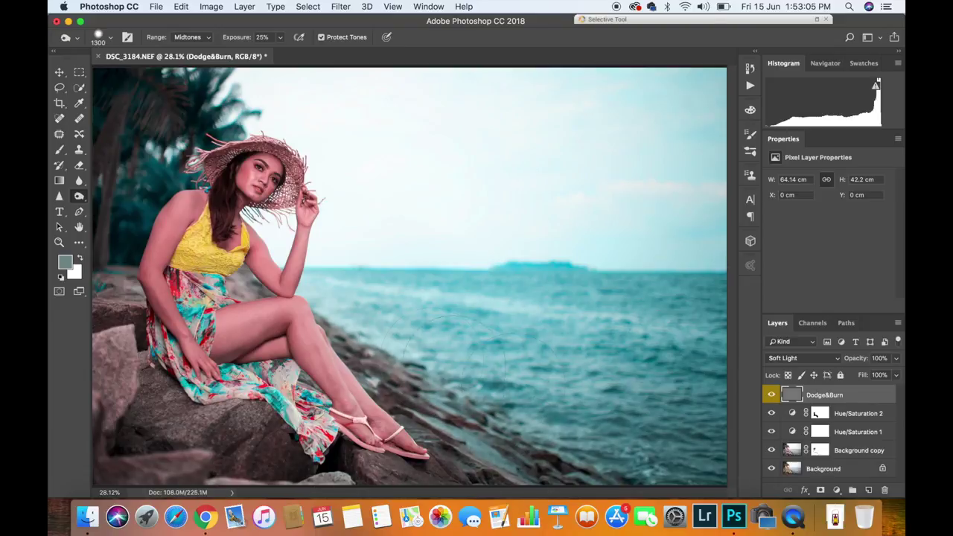
pyautogui.moveTo(298, 468); pyautogui.dragTo(269, 396)
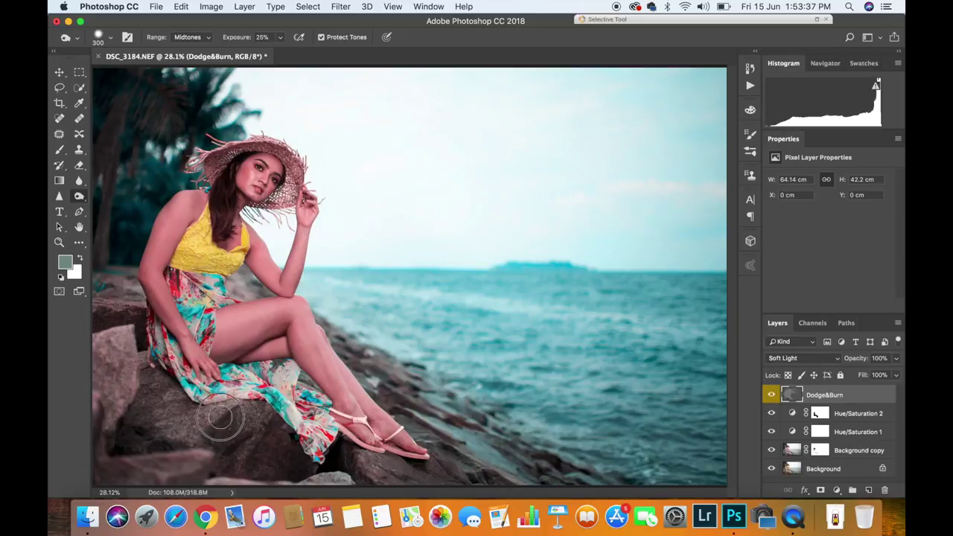
# At 9% exposure with a smaller brush, dodge the leg, arm, chest, shoulder and hat brim
pyautogui.press('[')
pyautogui.press('[')
pyautogui.press('[')
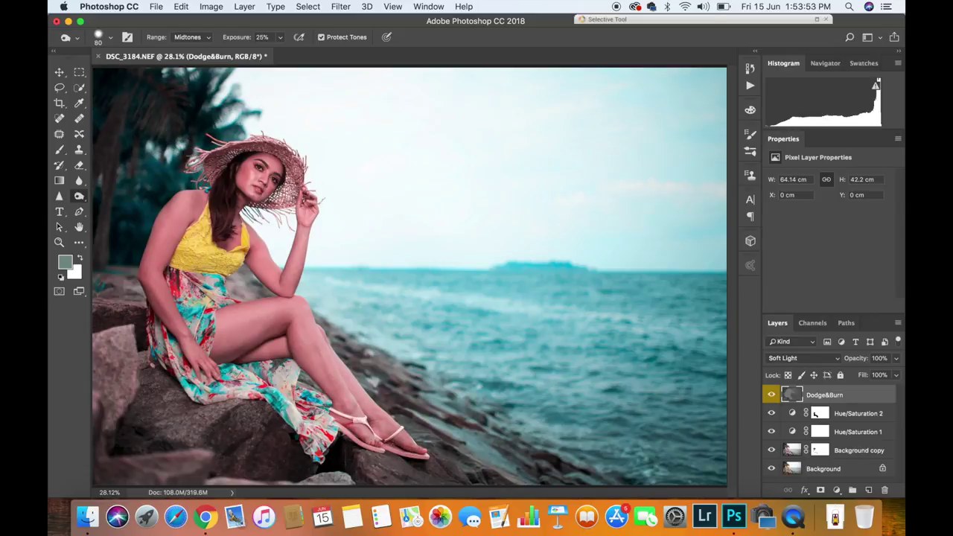
pyautogui.moveTo(279, 36); pyautogui.dragTo(271, 51)
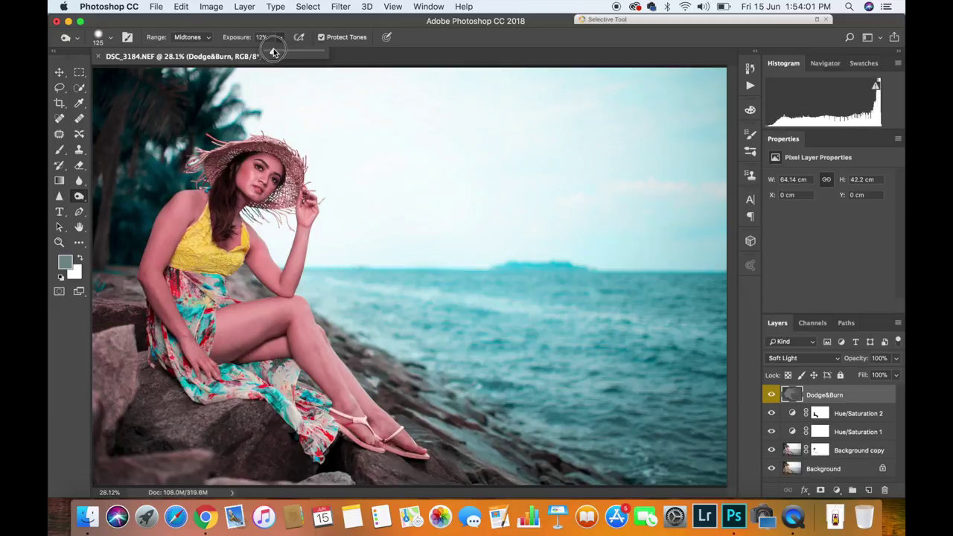
pyautogui.moveTo(249, 355)
pyautogui.mouseDown()
pyautogui.moveTo(271, 337)
pyautogui.moveTo(288, 364)
pyautogui.moveTo(295, 347)
pyautogui.moveTo(328, 401)
pyautogui.mouseUp()
pyautogui.moveTo(245, 299)
pyautogui.mouseDown()
pyautogui.moveTo(285, 298)
pyautogui.moveTo(310, 230)
pyautogui.mouseUp()
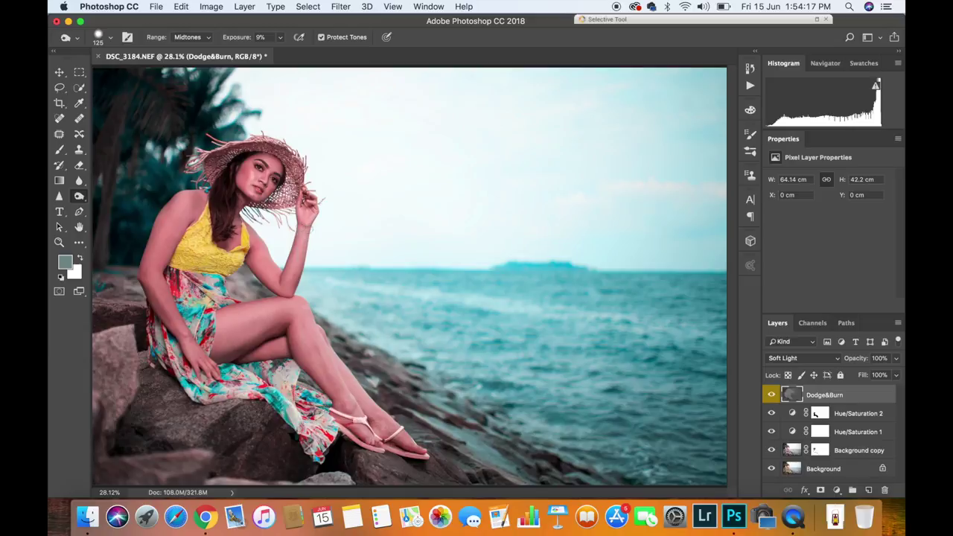
pyautogui.moveTo(214, 230)
pyautogui.mouseDown()
pyautogui.moveTo(191, 187)
pyautogui.moveTo(169, 274)
pyautogui.moveTo(154, 236)
pyautogui.moveTo(158, 317)
pyautogui.moveTo(177, 345)
pyautogui.mouseUp()
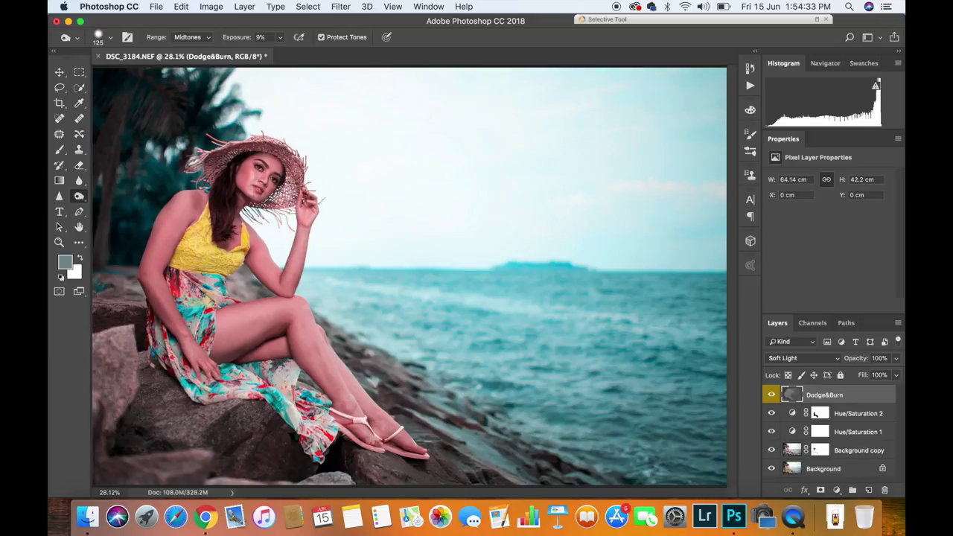
pyautogui.moveTo(190, 190)
pyautogui.mouseDown()
pyautogui.moveTo(237, 155)
pyautogui.moveTo(289, 168)
pyautogui.moveTo(280, 198)
pyautogui.mouseUp()
pyautogui.click(260, 37)
pyautogui.write('5')
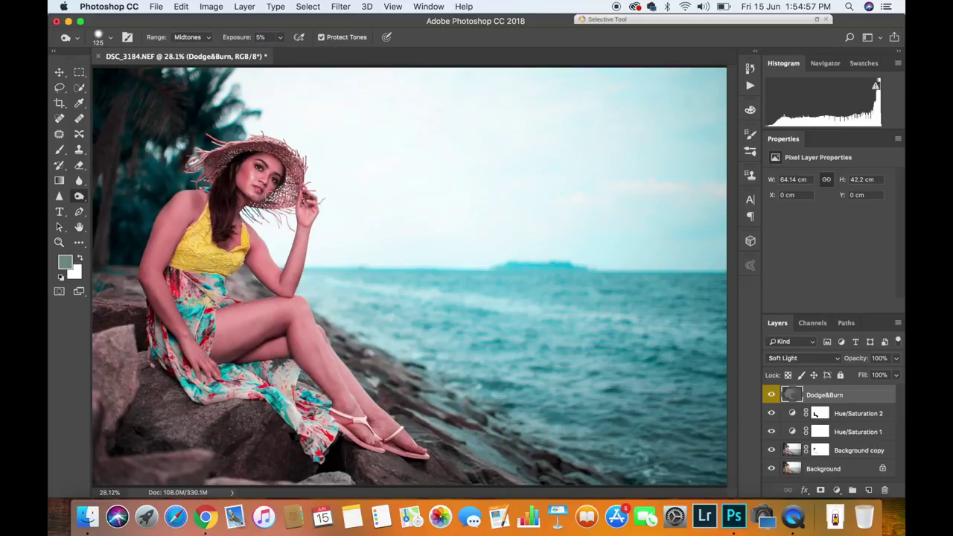
# Zoom in on the face and dodge the hair beside it with a slightly larger brush
pyautogui.keyDown('alt'); pyautogui.scroll(2, 402, 283); pyautogui.keyUp('alt')
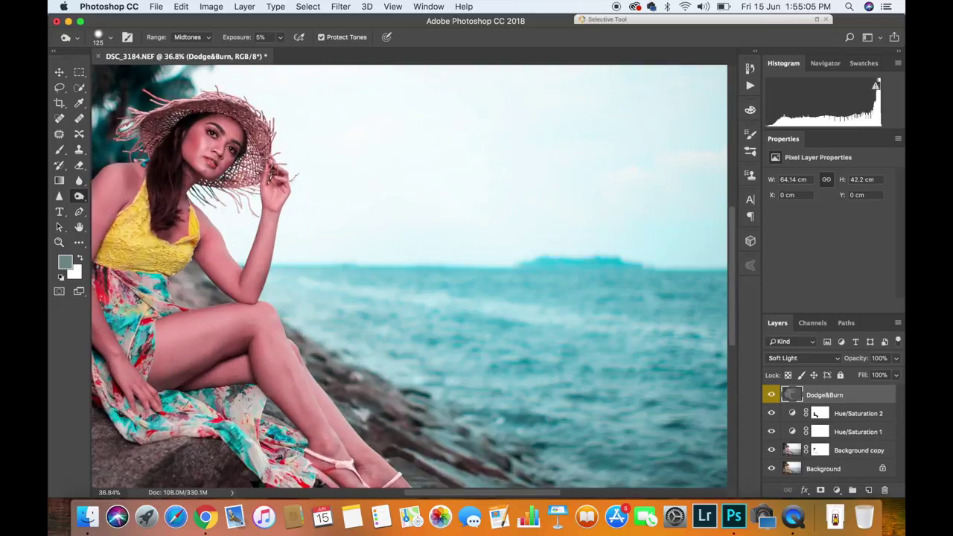
pyautogui.keyDown('alt'); pyautogui.scroll(-3, 223, 165); pyautogui.keyUp('alt')
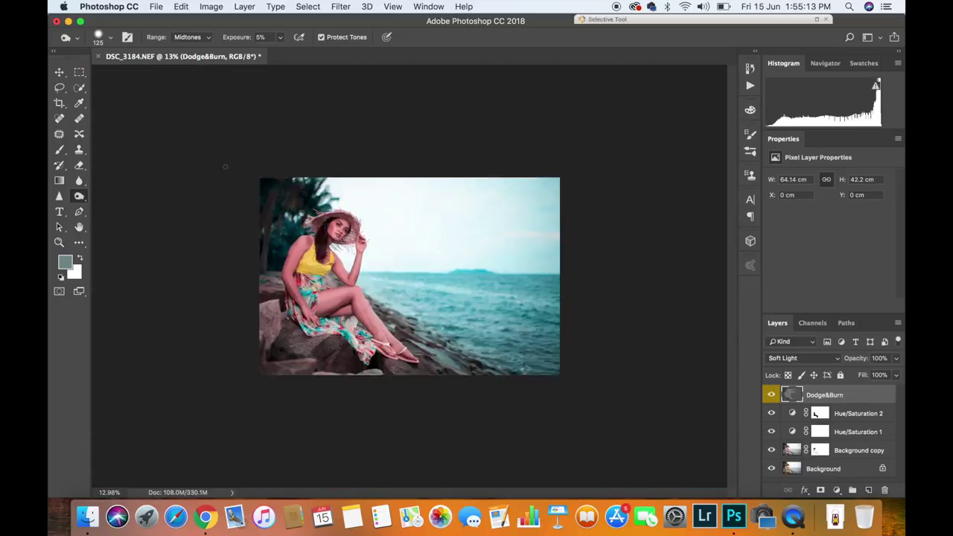
pyautogui.keyDown('alt'); pyautogui.scroll(10, 224, 165); pyautogui.keyUp('alt')
pyautogui.keyDown('alt'); pyautogui.scroll(-5, 223, 165); pyautogui.keyUp('alt')
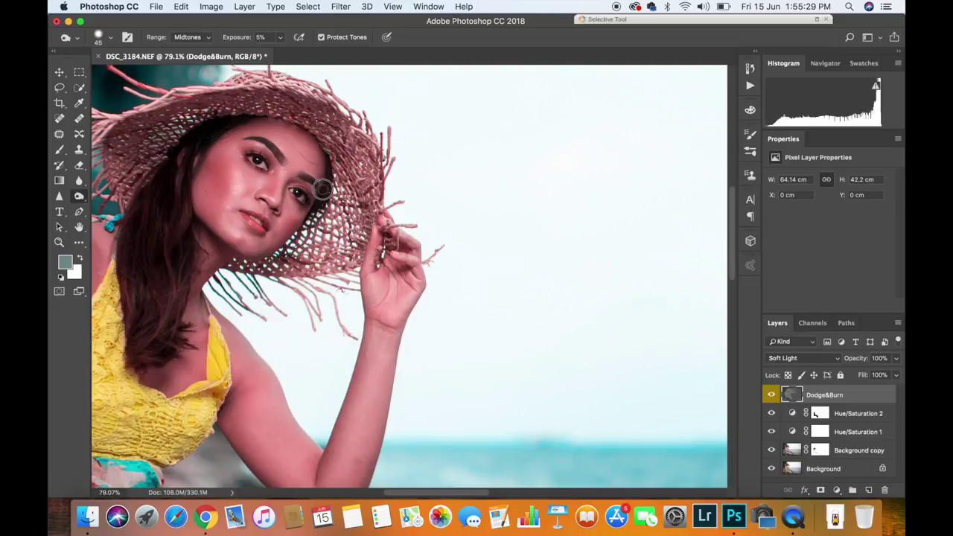
pyautogui.press(']')
pyautogui.press(']')
pyautogui.press(']')
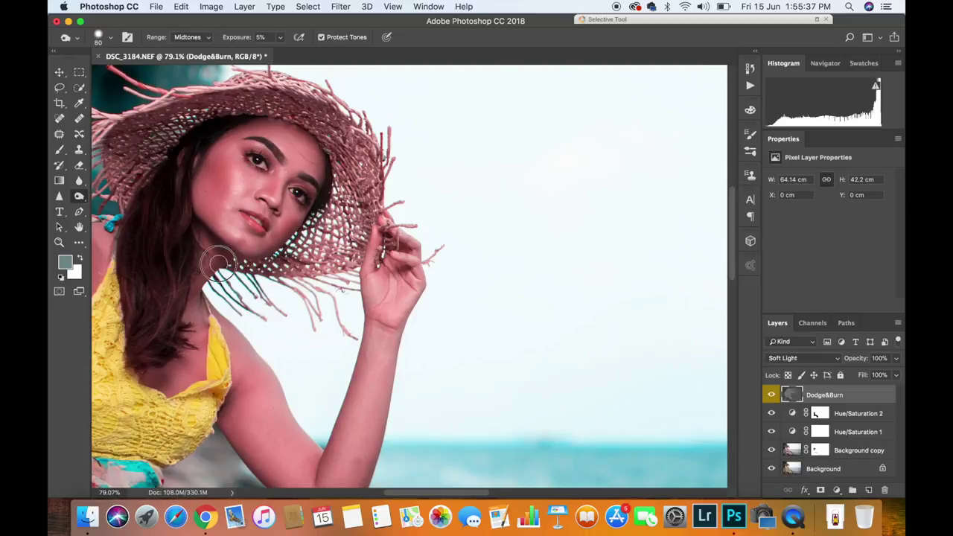
pyautogui.moveTo(132, 256); pyautogui.dragTo(146, 210)
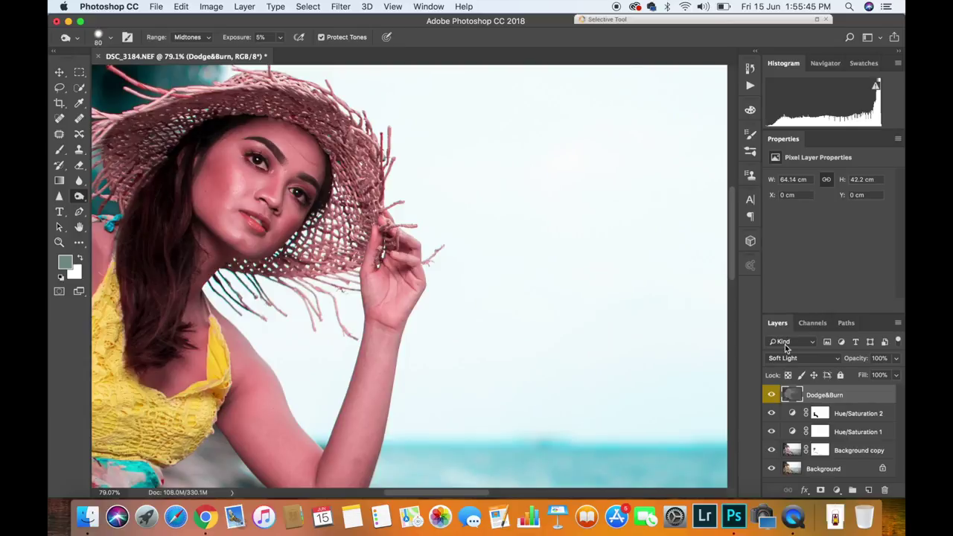
# Switch to the Burn tool with a smaller brush and fit the whole photo in the window
pyautogui.rightClick(81, 198)
pyautogui.click(112, 212)
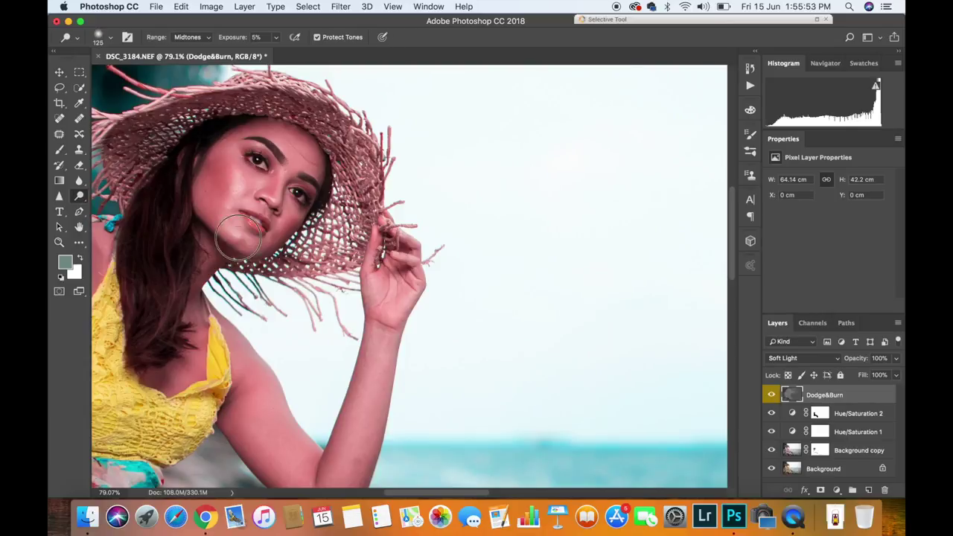
pyautogui.press('[')
pyautogui.press('[')
pyautogui.press('[')
pyautogui.press('super+0')
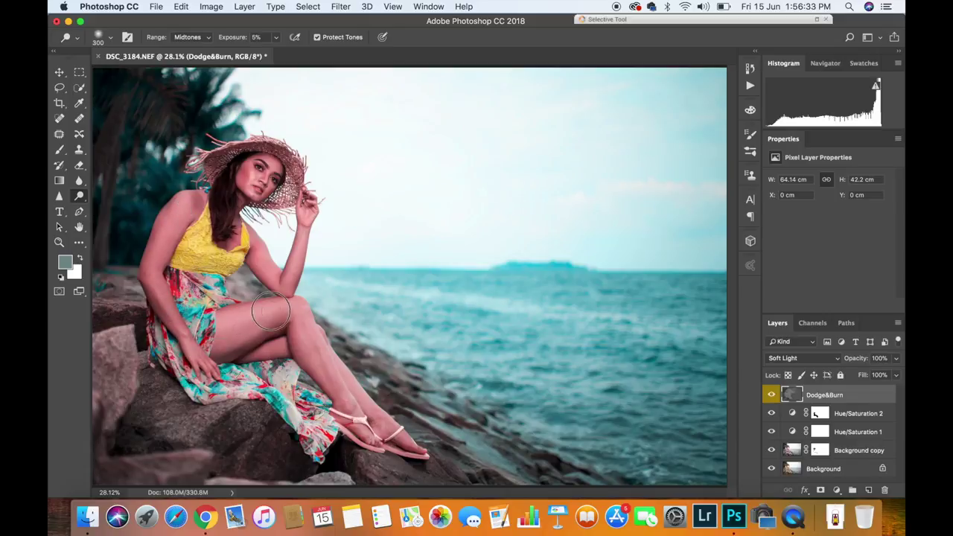
# Dodge the leg from thigh to shin, compare with Dodge&Burn hidden, and raise exposure to 13%
pyautogui.moveTo(270, 311); pyautogui.dragTo(348, 366)
pyautogui.click(771, 395)
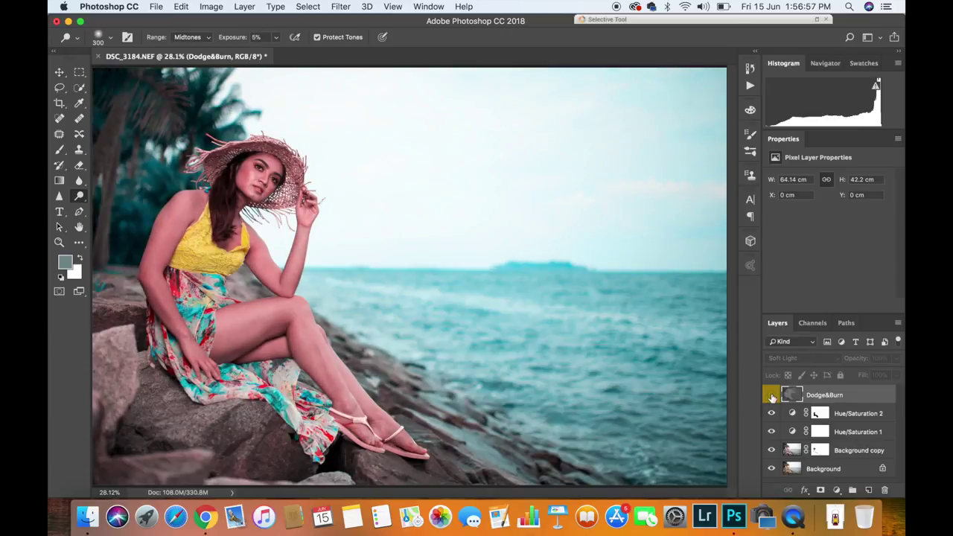
pyautogui.click(772, 396)
pyautogui.press(']')
pyautogui.press(']')
pyautogui.press(']')
pyautogui.click(276, 36)
pyautogui.moveTo(278, 54); pyautogui.dragTo(280, 53)
# Burn the foreground rocks with a larger brush at 40% exposure, then show the adjustment-layer list
pyautogui.rightClick(79, 195)
pyautogui.click(112, 204)
pyautogui.press(']')
pyautogui.press(']')
pyautogui.click(261, 36)
pyautogui.write('2')
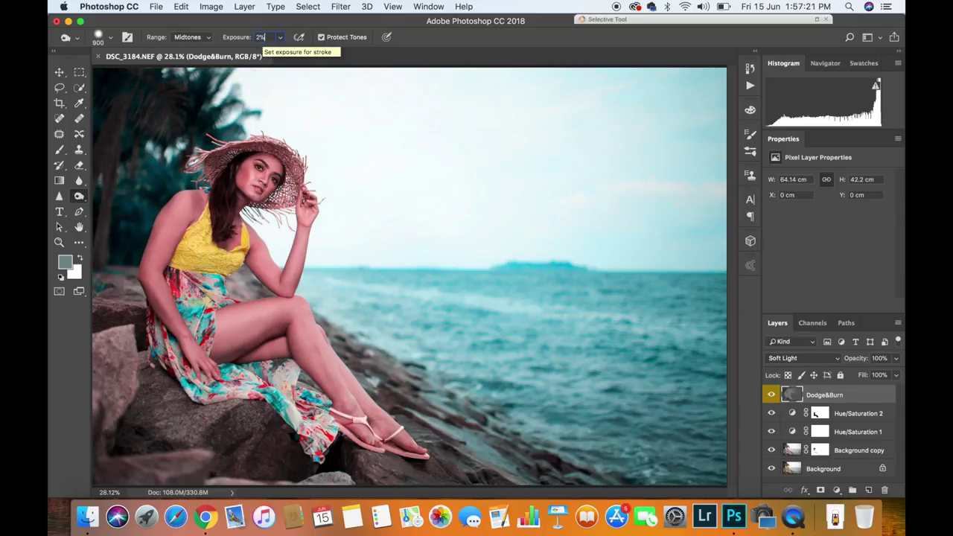
pyautogui.press('Return')
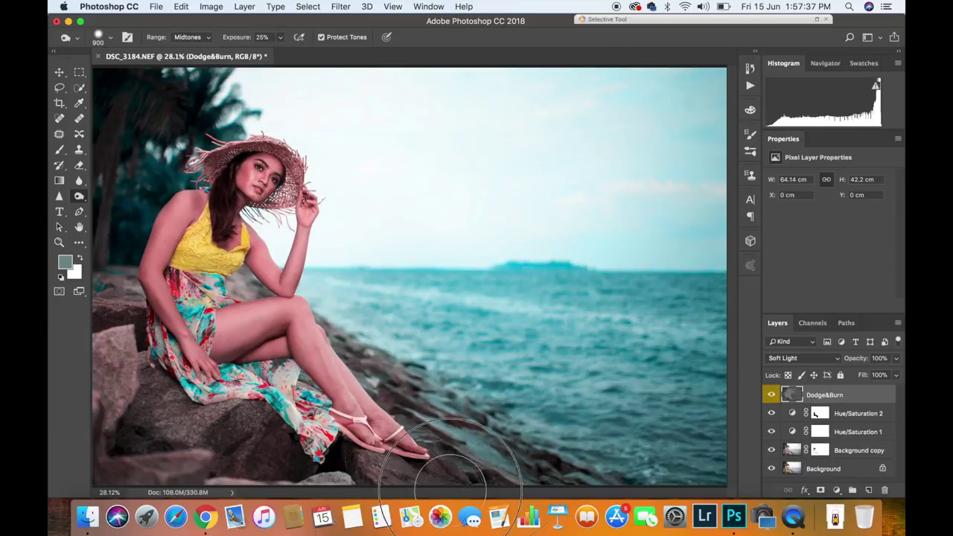
pyautogui.click(261, 36)
pyautogui.press('Return')
pyautogui.press('Return')
pyautogui.write('40')
pyautogui.press('Return')
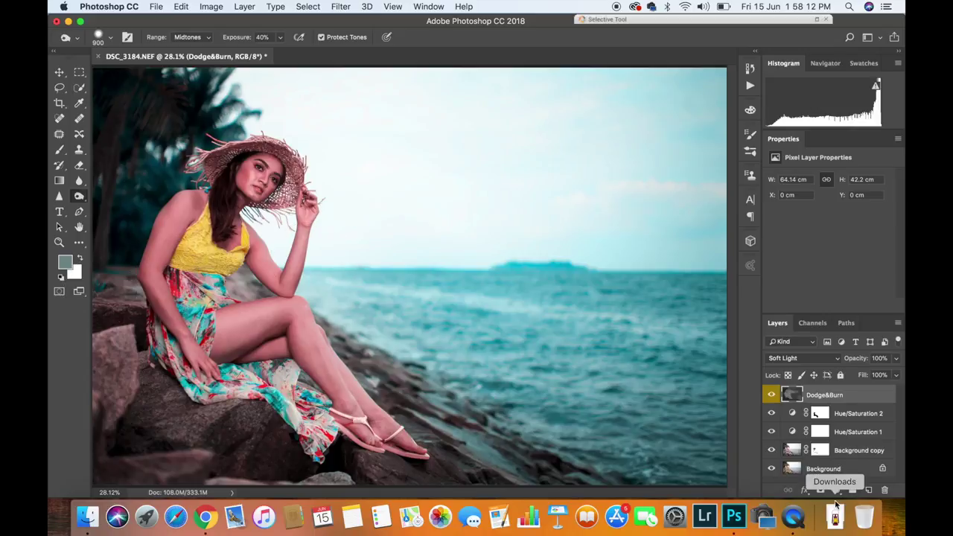
pyautogui.click(836, 490)
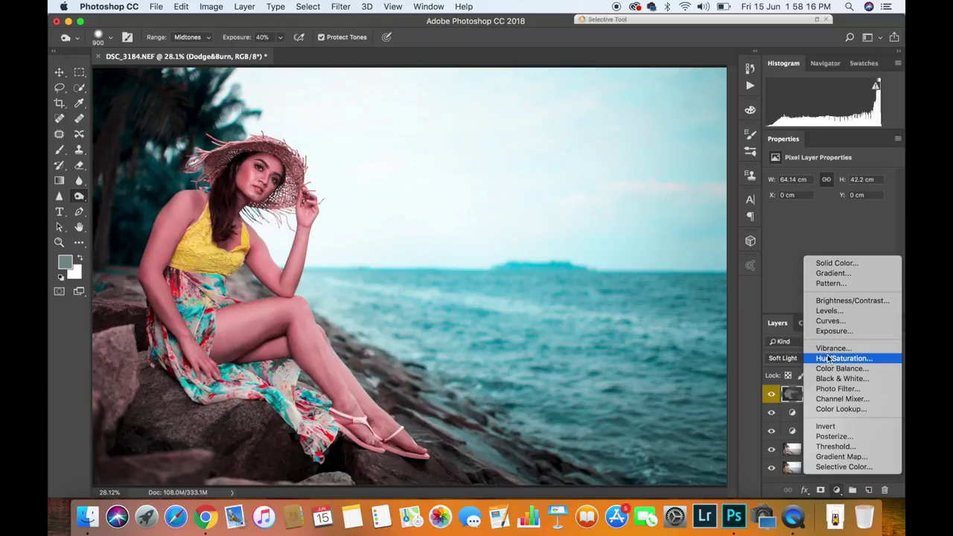
# Add a Curves adjustment layer and nudge its black point slightly
pyautogui.click(828, 322)
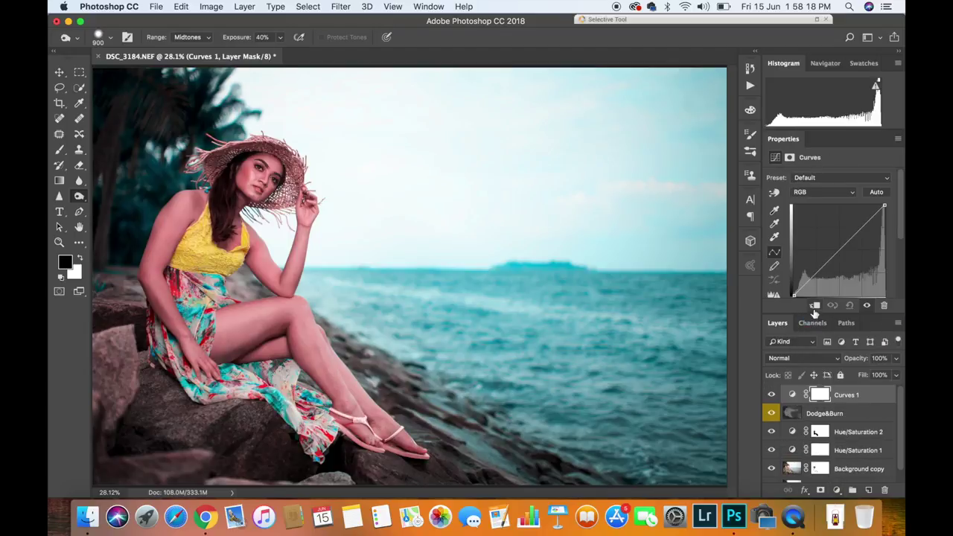
pyautogui.moveTo(796, 295); pyautogui.dragTo(793, 291)
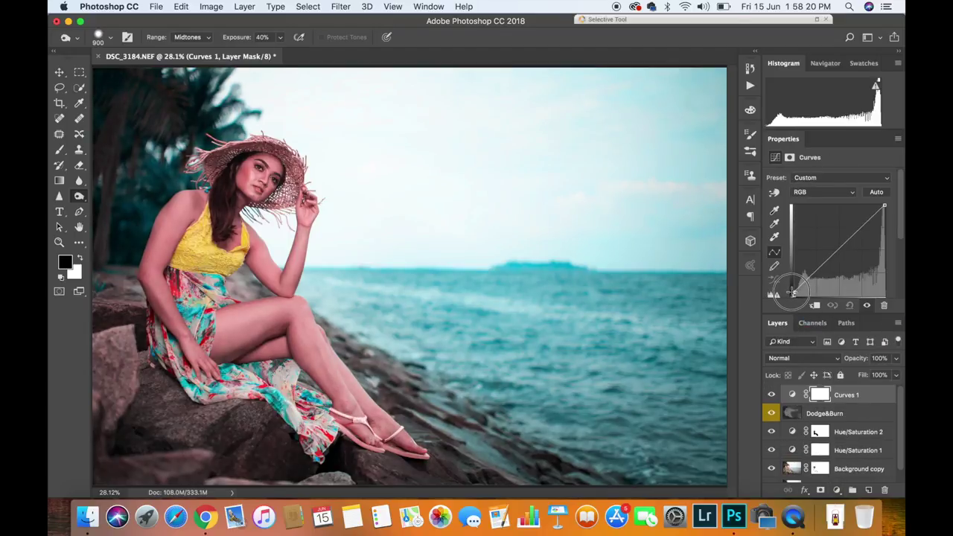
pyautogui.moveTo(792, 291); pyautogui.dragTo(816, 274)
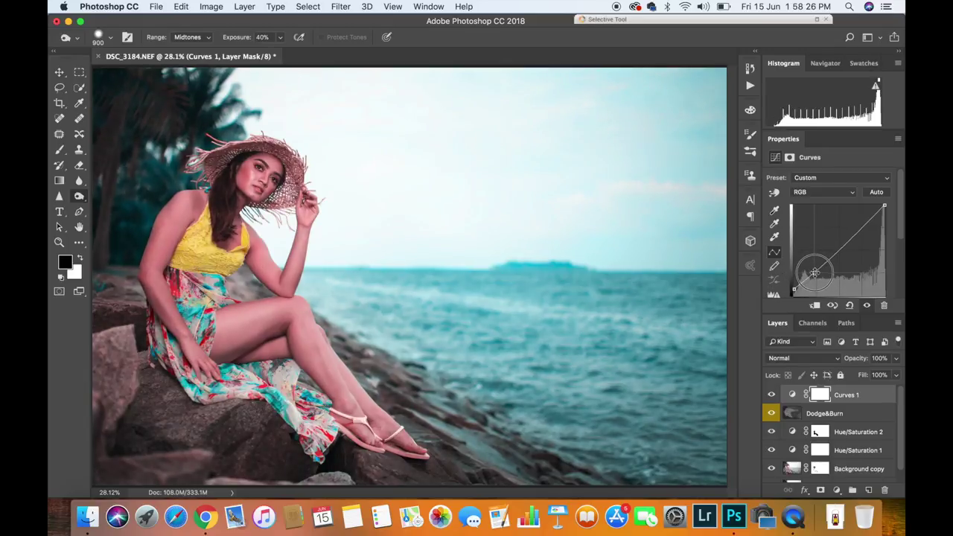
pyautogui.moveTo(816, 274); pyautogui.dragTo(816, 274)
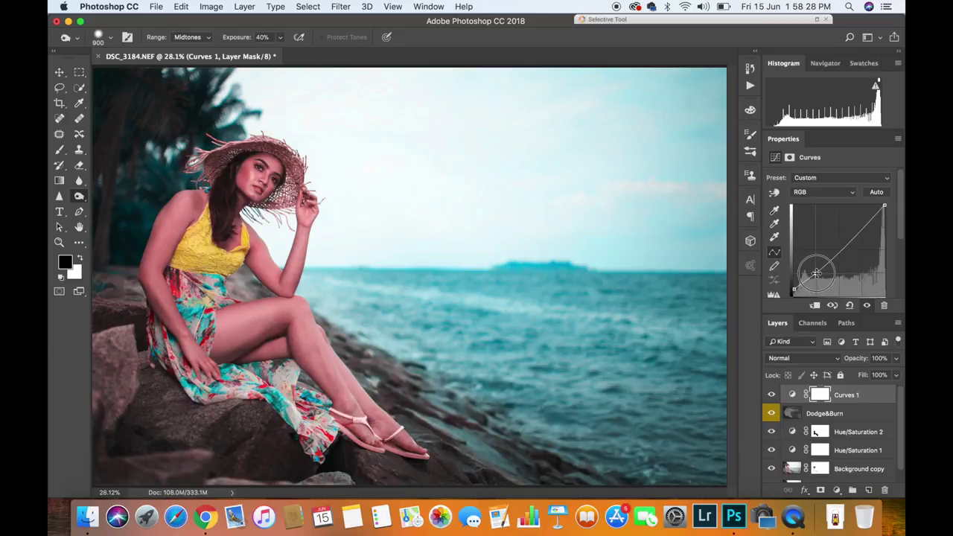
pyautogui.moveTo(817, 274); pyautogui.dragTo(817, 273)
# Place shadow and highlight points to form a gentle S-curve that deepens the shadows
pyautogui.click(816, 272)
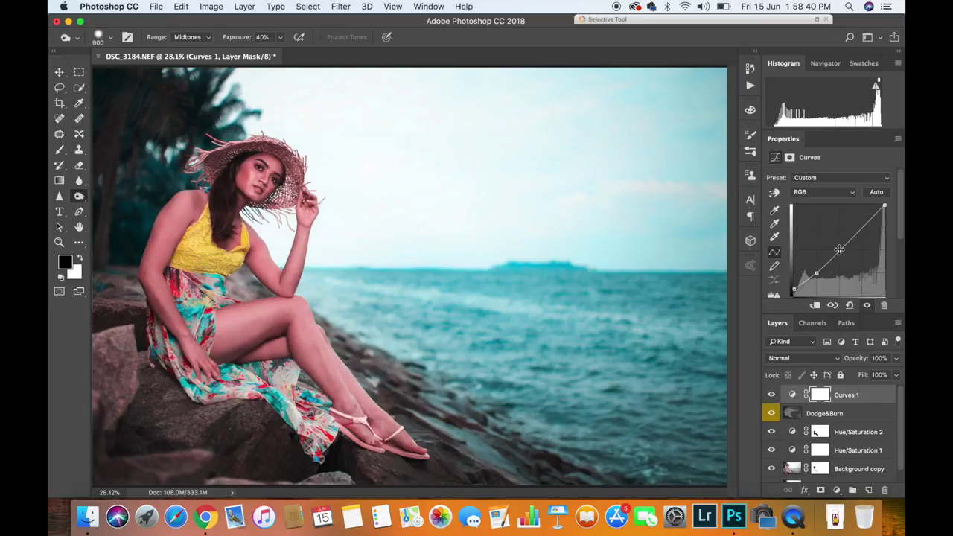
pyautogui.click(839, 250)
pyautogui.click(817, 275)
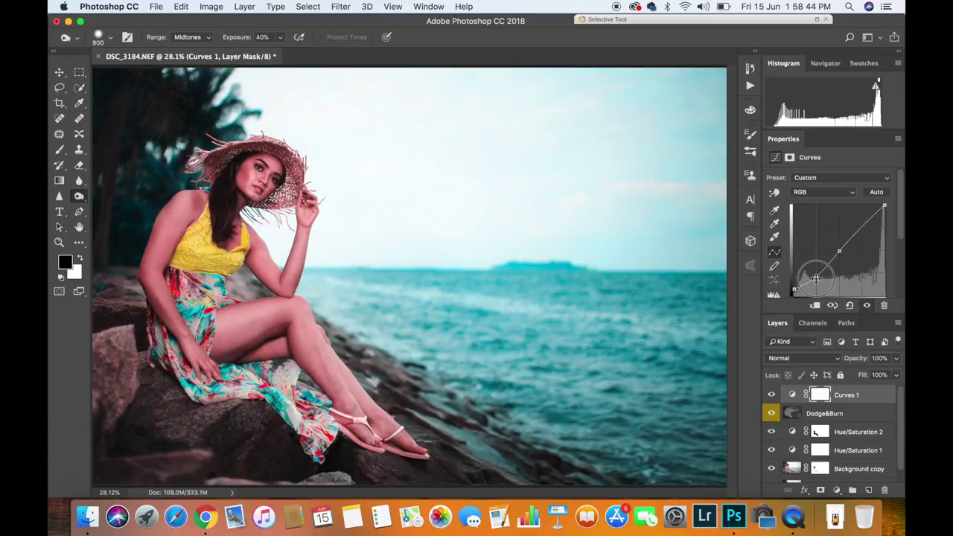
pyautogui.click(817, 277)
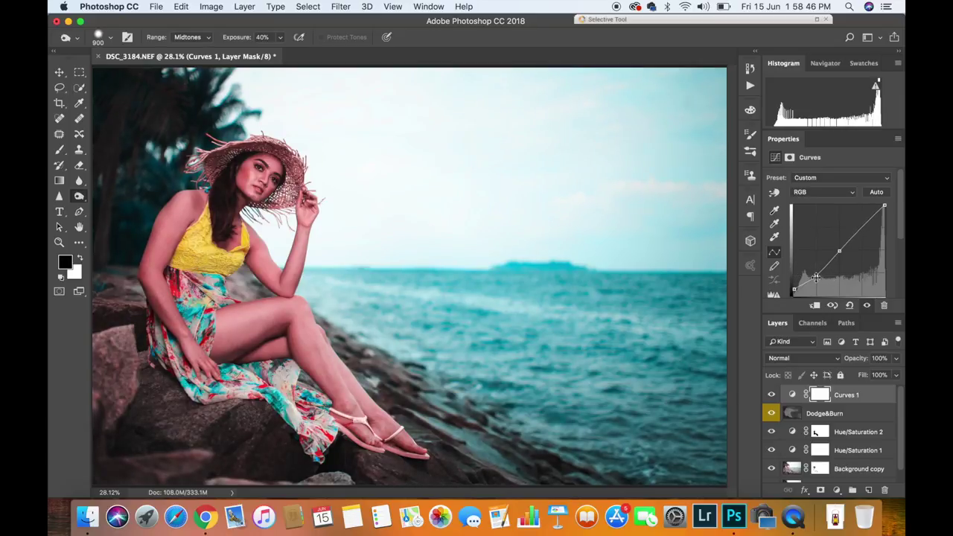
pyautogui.click(862, 226)
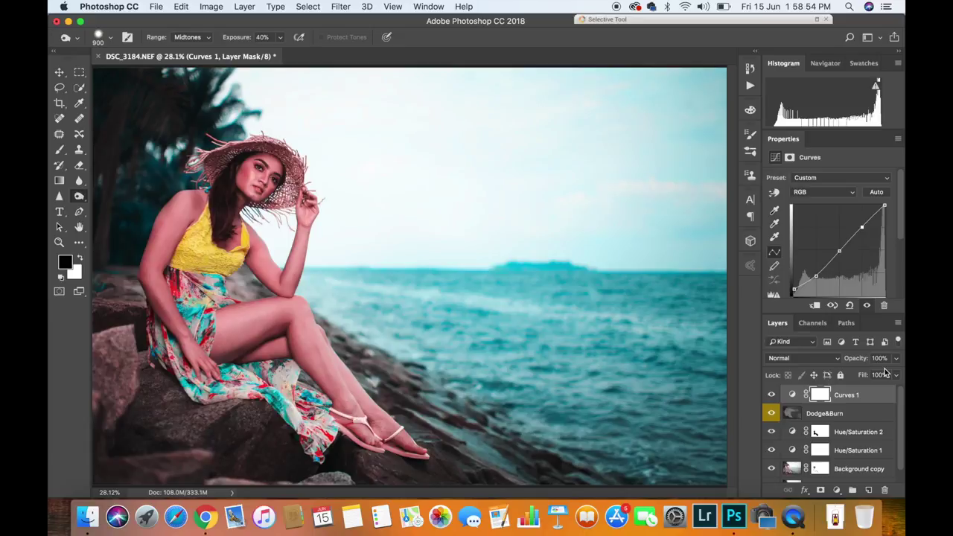
pyautogui.click(819, 395)
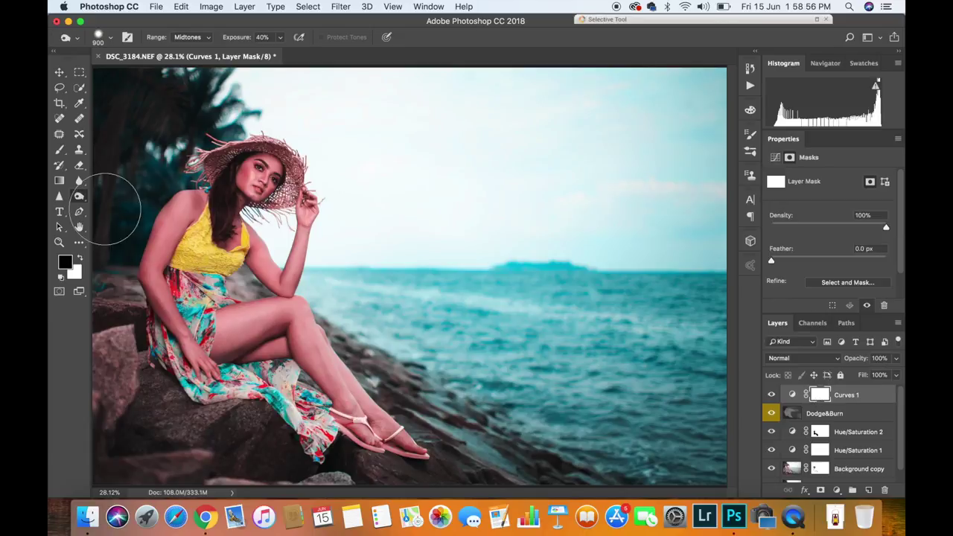
# Set up the Brush with black at 35% opacity and size 700
pyautogui.click(60, 151)
pyautogui.click(295, 37)
pyautogui.moveTo(296, 54); pyautogui.dragTo(260, 52)
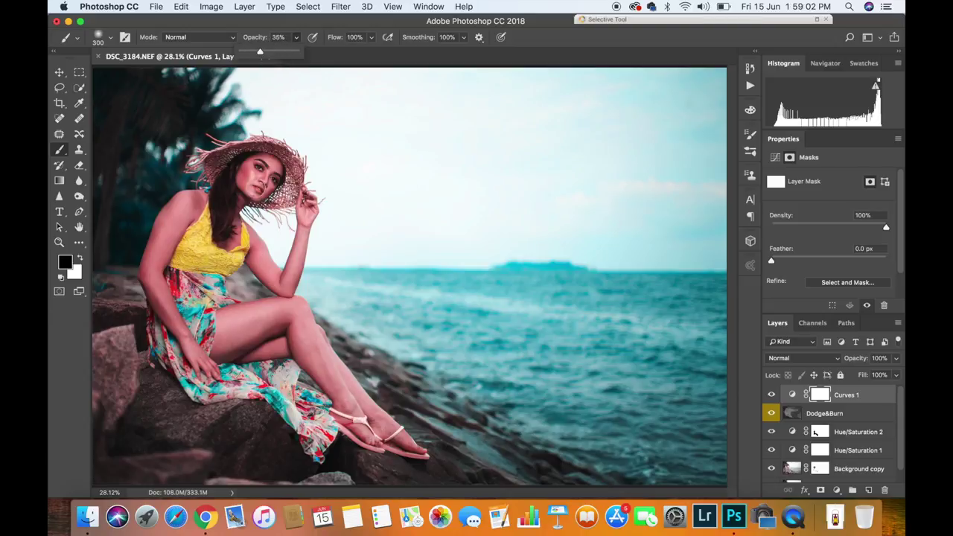
pyautogui.press(']')
pyautogui.press(']')
pyautogui.press(']')
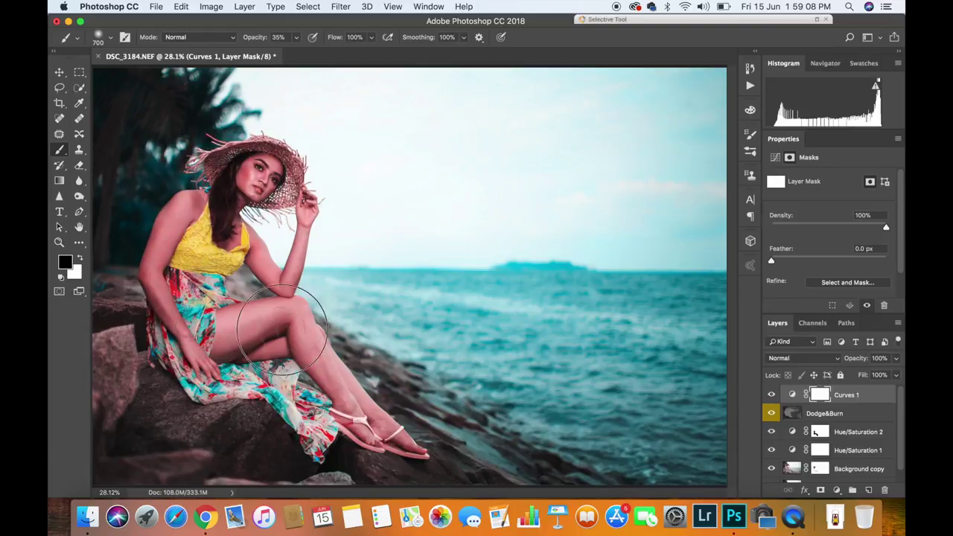
# Paint the Curves 1 mask over the legs, face, hat and dress
pyautogui.moveTo(286, 345); pyautogui.dragTo(306, 372)
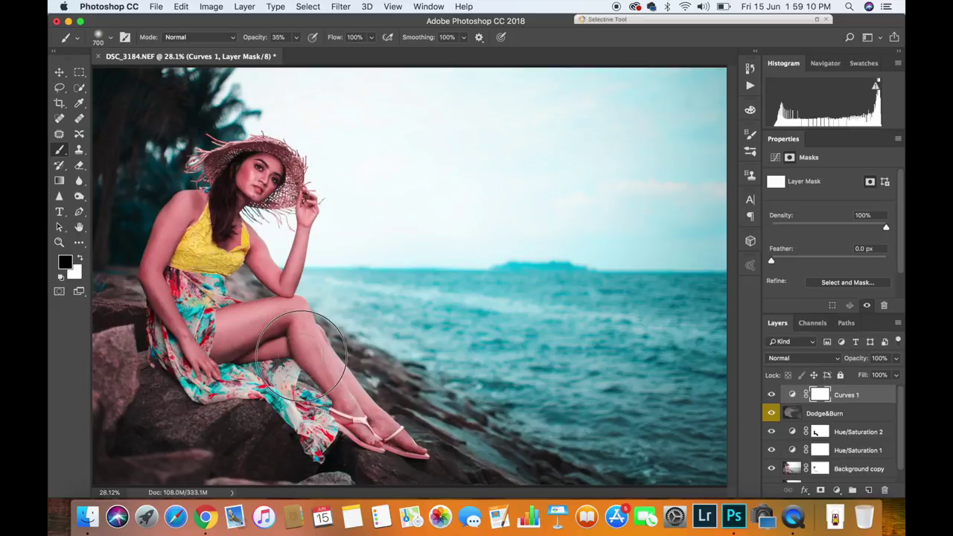
pyautogui.moveTo(268, 210)
pyautogui.mouseDown()
pyautogui.moveTo(255, 185)
pyautogui.moveTo(277, 301)
pyautogui.moveTo(276, 359)
pyautogui.moveTo(307, 360)
pyautogui.mouseUp()
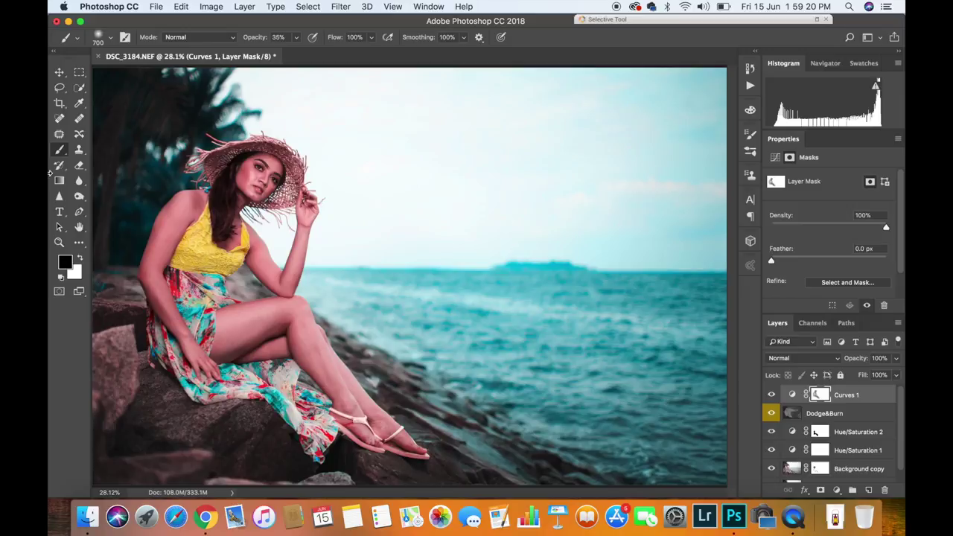
pyautogui.moveTo(235, 179); pyautogui.dragTo(254, 174)
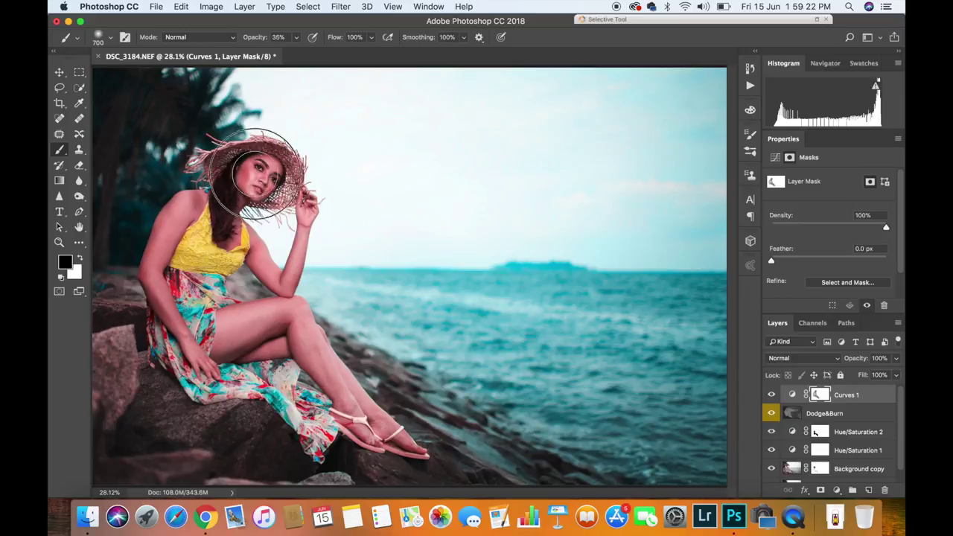
pyautogui.moveTo(181, 316); pyautogui.dragTo(325, 399)
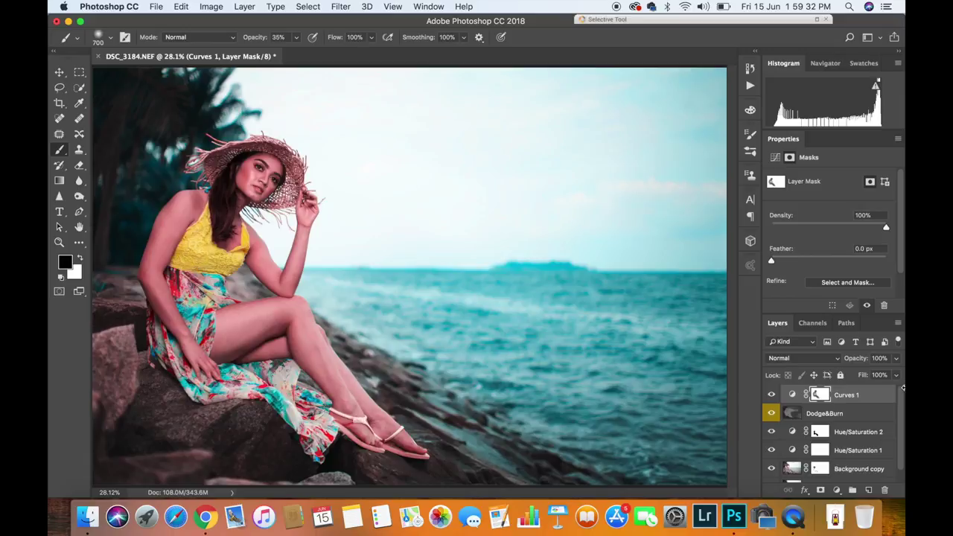
pyautogui.click(897, 359)
# Lower the Curves 1 opacity and toggle the layer's visibility repeatedly to compare
pyautogui.moveTo(896, 374); pyautogui.dragTo(869, 375)
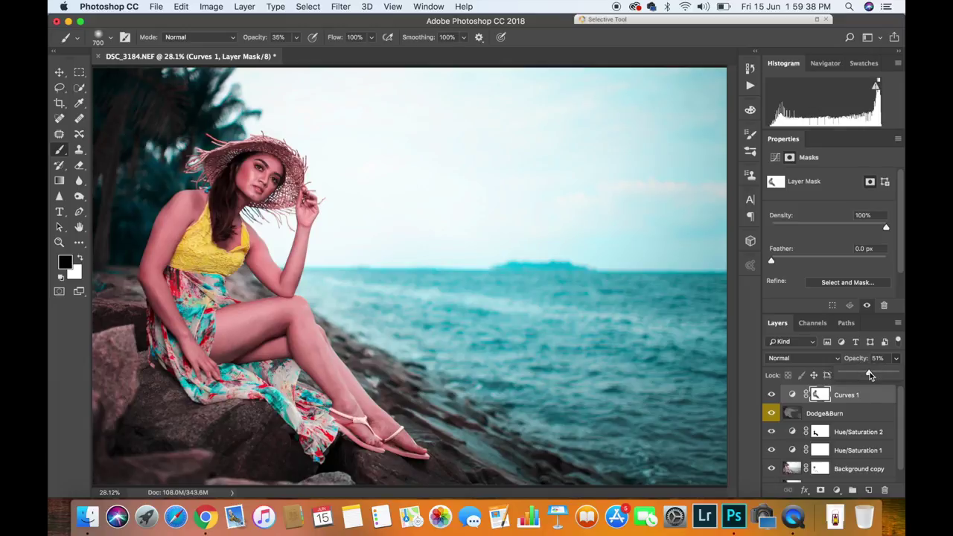
pyautogui.click(772, 395)
pyautogui.click(772, 395)
pyautogui.click(772, 395)
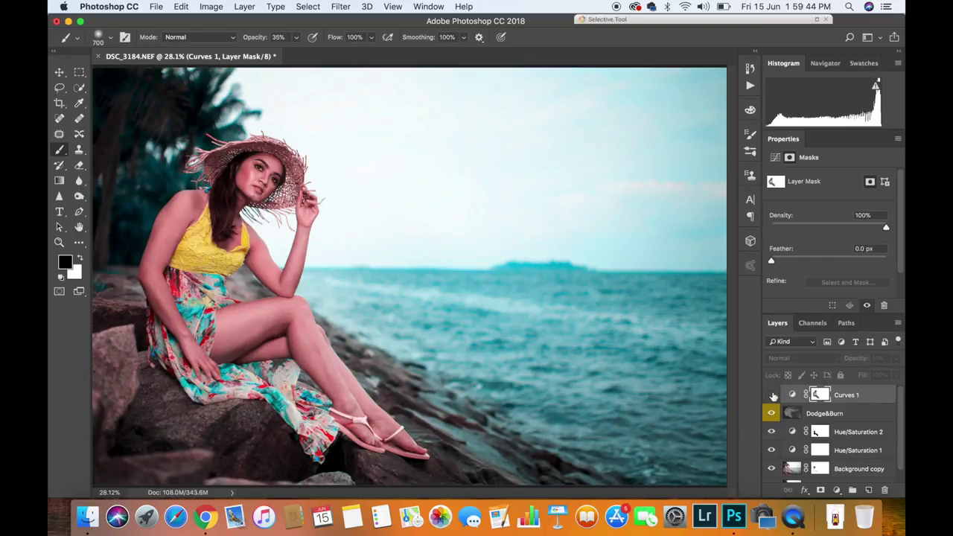
pyautogui.click(772, 394)
pyautogui.click(772, 395)
pyautogui.click(772, 396)
# Fine-tune the Curves 1 opacity to 65%, toggling visibility to compare
pyautogui.click(897, 359)
pyautogui.moveTo(874, 377); pyautogui.dragTo(878, 374)
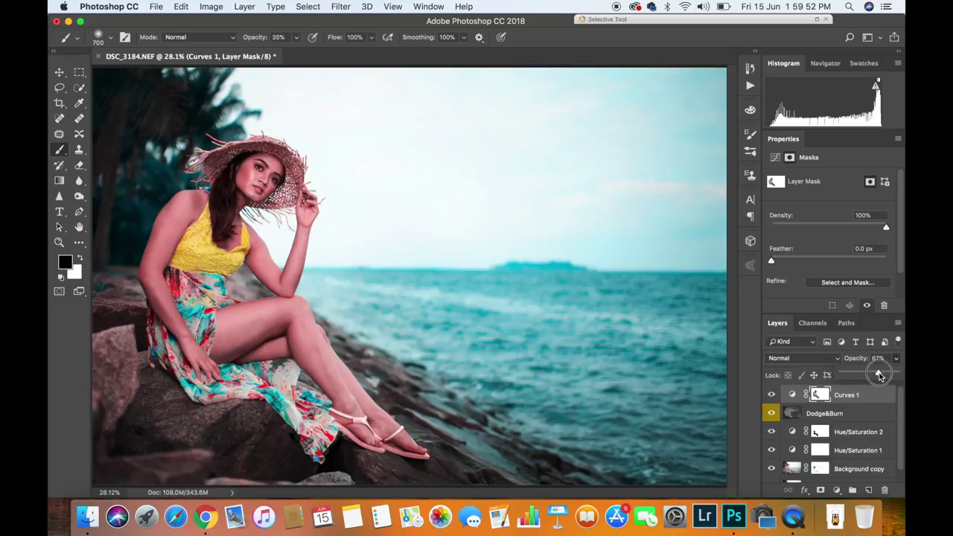
pyautogui.click(771, 395)
pyautogui.click(772, 395)
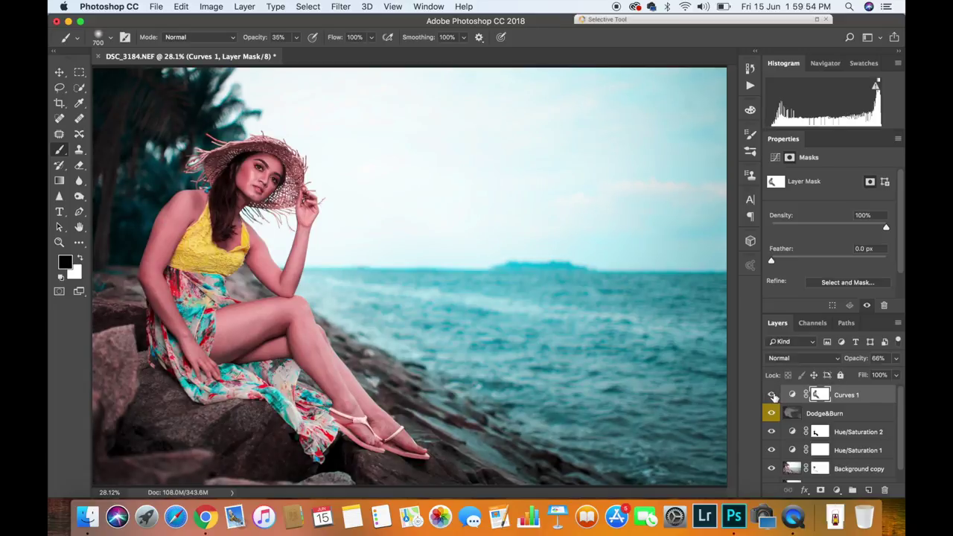
pyautogui.click(896, 359)
pyautogui.moveTo(879, 373); pyautogui.dragTo(877, 373)
pyautogui.click(772, 395)
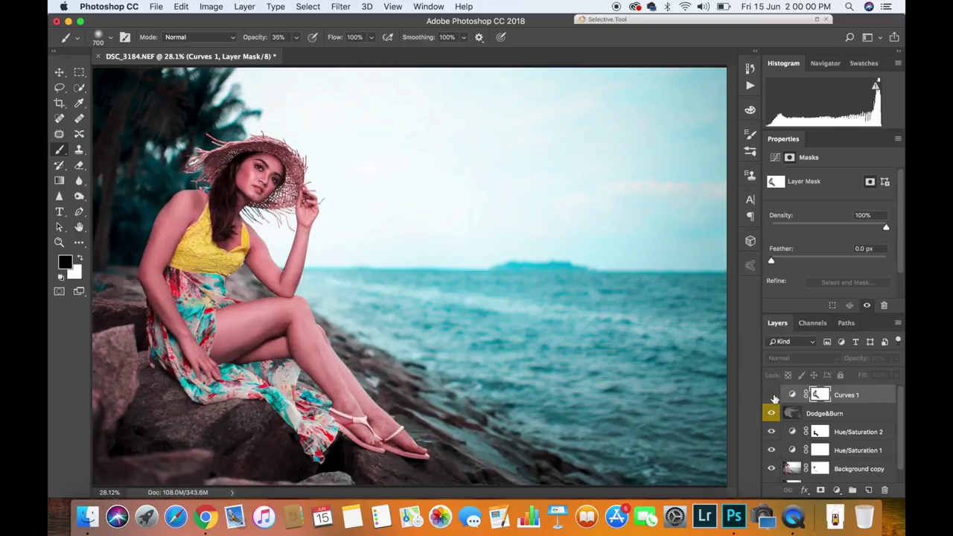
pyautogui.click(772, 396)
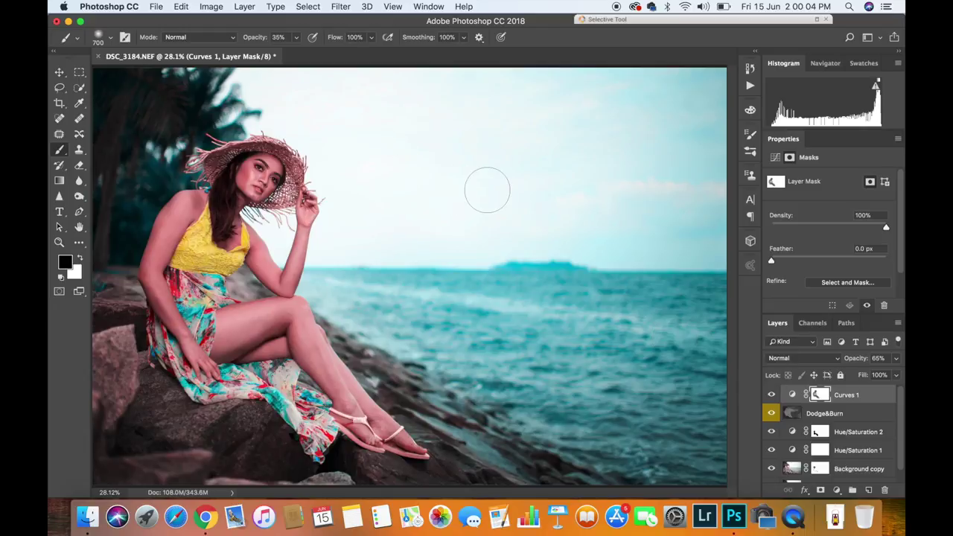
pyautogui.scroll(-2, 902, 402)
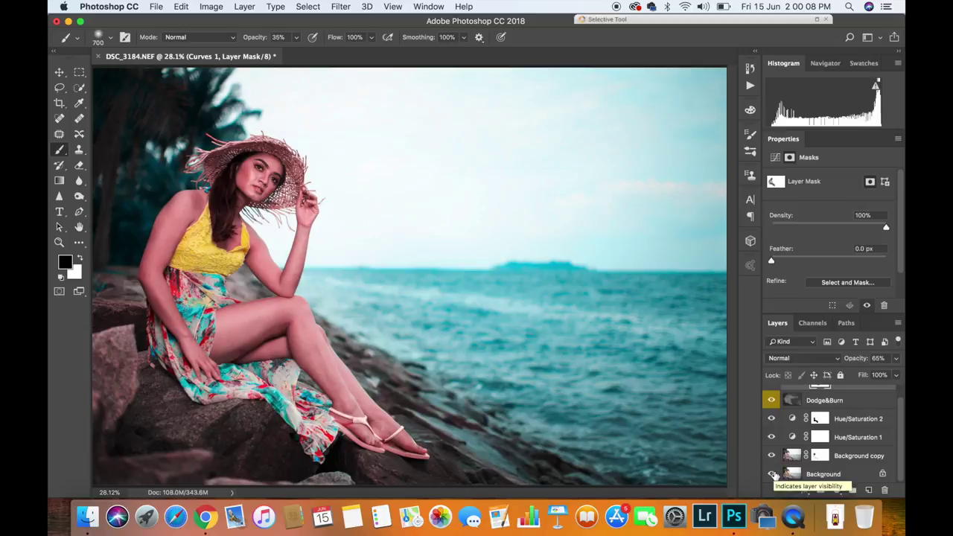
# Option-click the Background layer's eye to view only the original photo
pyautogui.keyDown('alt'); pyautogui.click(772, 474); pyautogui.keyUp('alt')
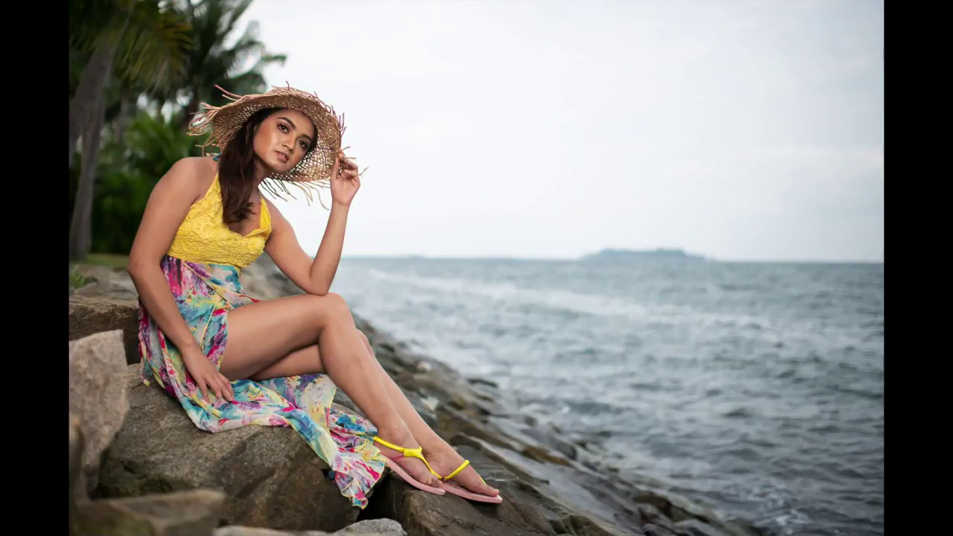